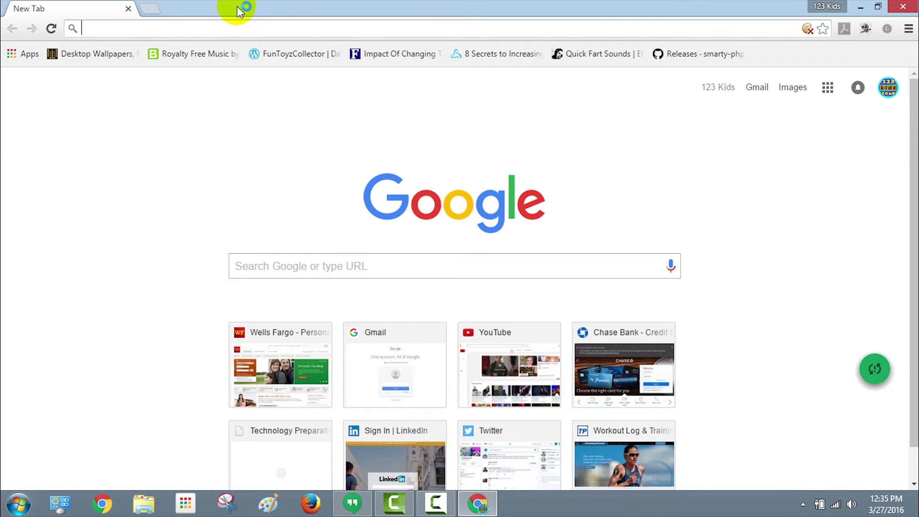
Search Google for 'fishing in the keys' and view the fla-keys.com fishing result.
type("fishing in the keys")
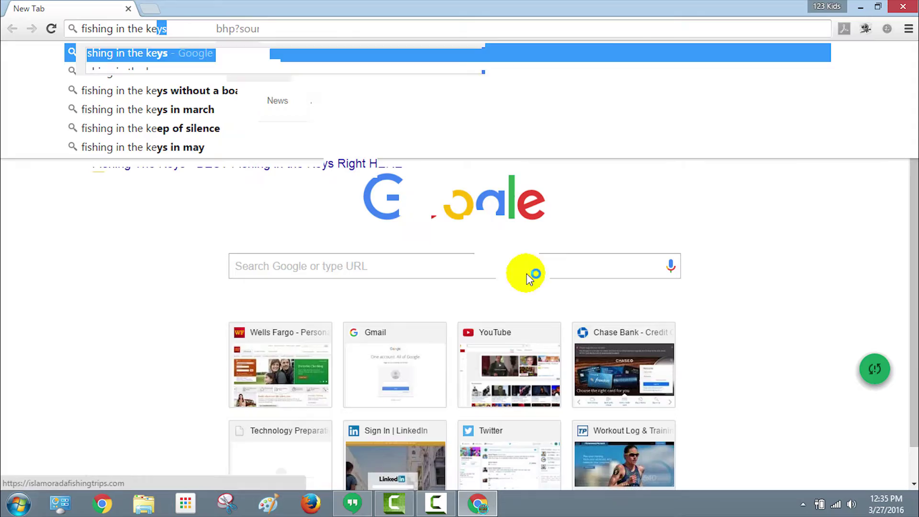
key("Return")
scroll(527, 274, "down", 7)
scroll(526, 275, "up", 3)
left_click(215, 464)
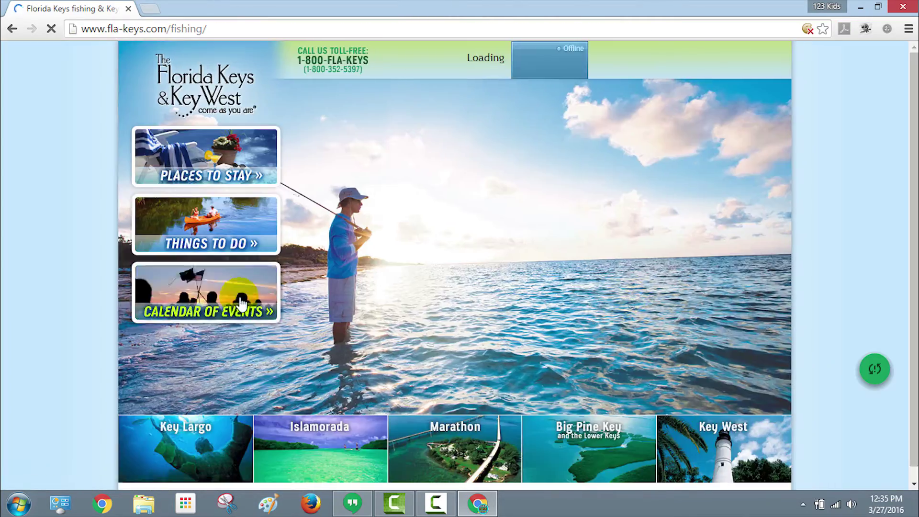
scroll(845, 288, "down", 10)
key("alt+Left")
Browse the Hawks Cay fishing charters and Rusty Fly Charters pages, then return to the results.
scroll(593, 385, "down", 5)
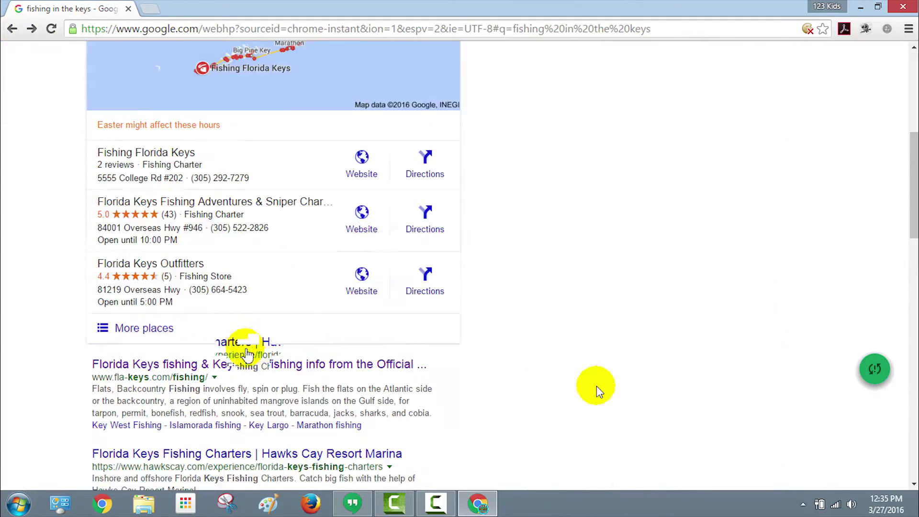
left_click(244, 340)
scroll(470, 345, "down", 15)
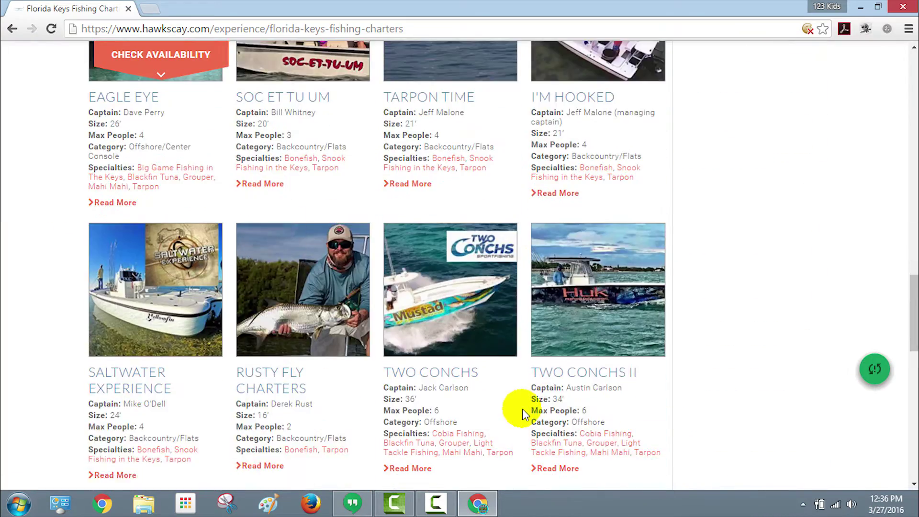
left_click(282, 238)
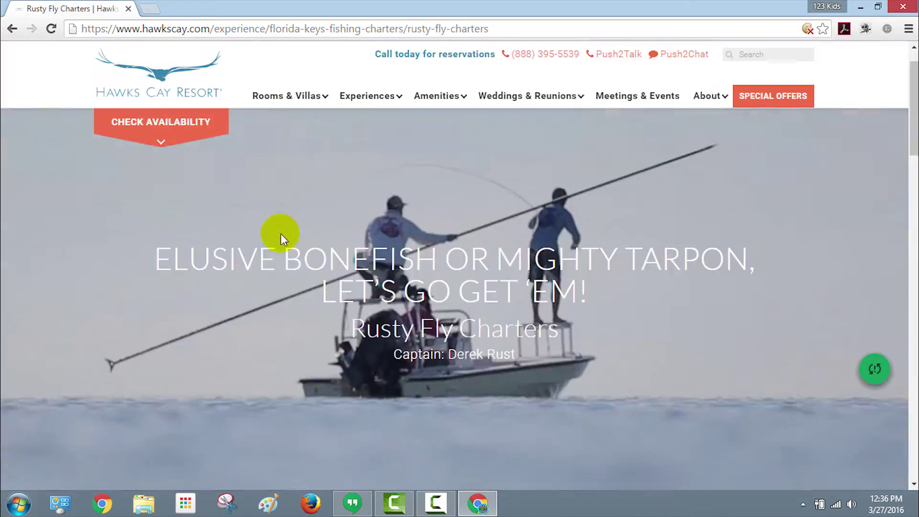
key("alt+Left")
left_click(12, 30)
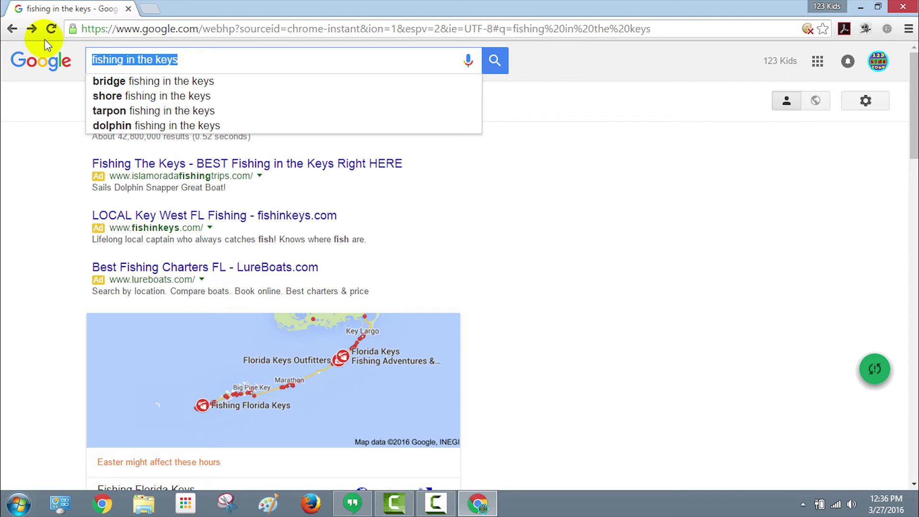
Search for reefs, scroll the Upper Keys Reefs & Shipwrecks diagrams, and open the Carysfort reef chart.
type("reefs in v")
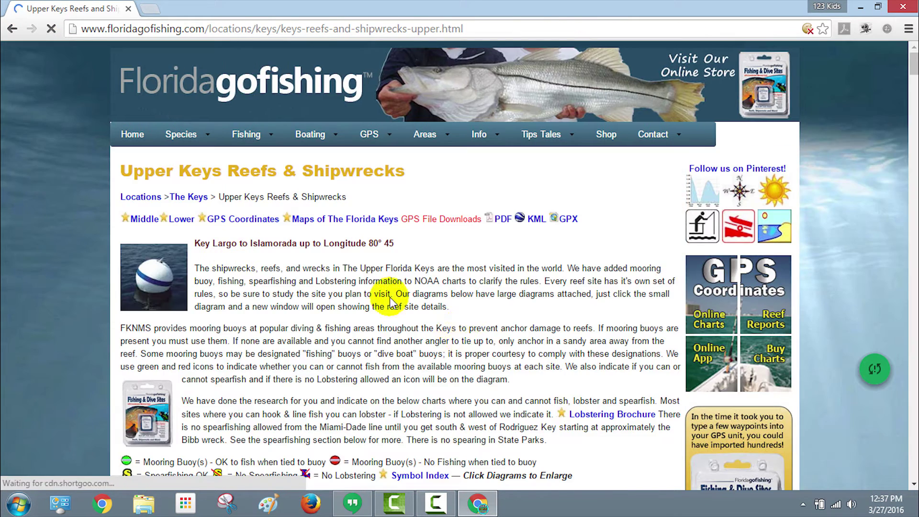
scroll(460, 337, "down", 6)
scroll(460, 337, "up", 2)
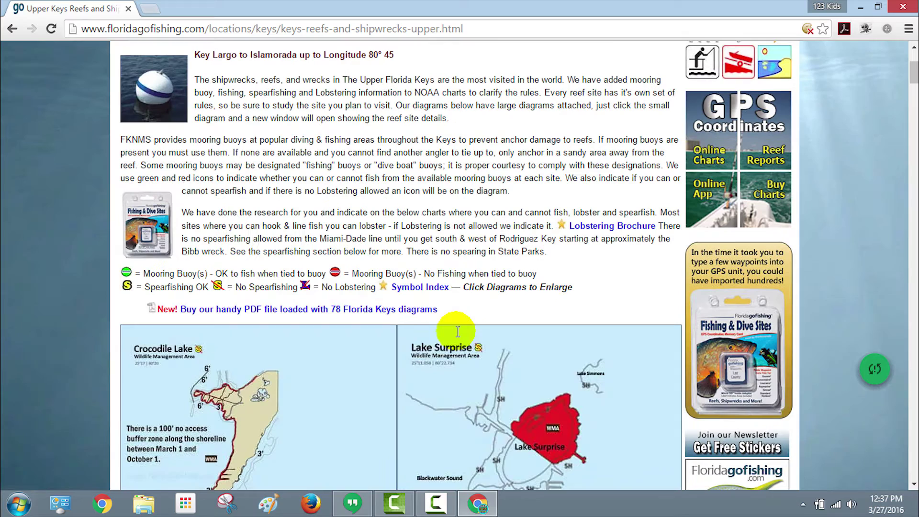
scroll(457, 332, "down", 2)
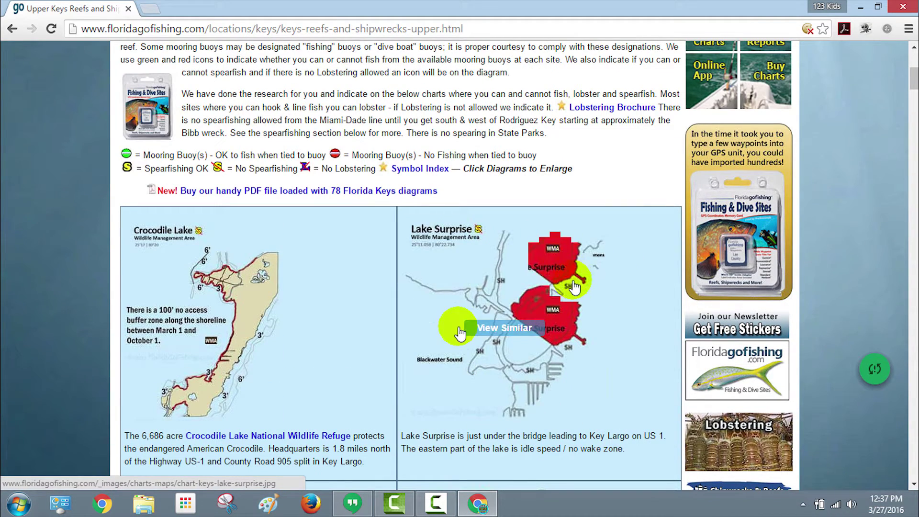
scroll(610, 311, "down", 1)
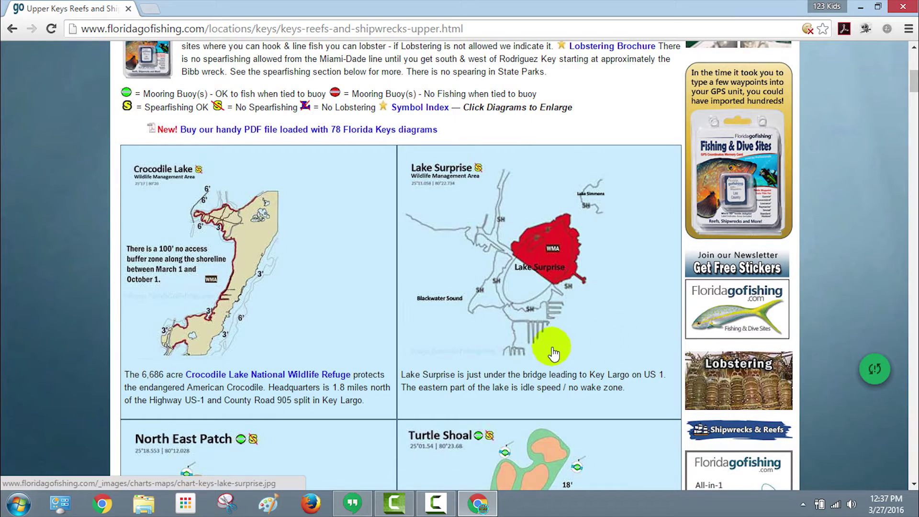
scroll(613, 327, "down", 3)
scroll(613, 326, "up", 7)
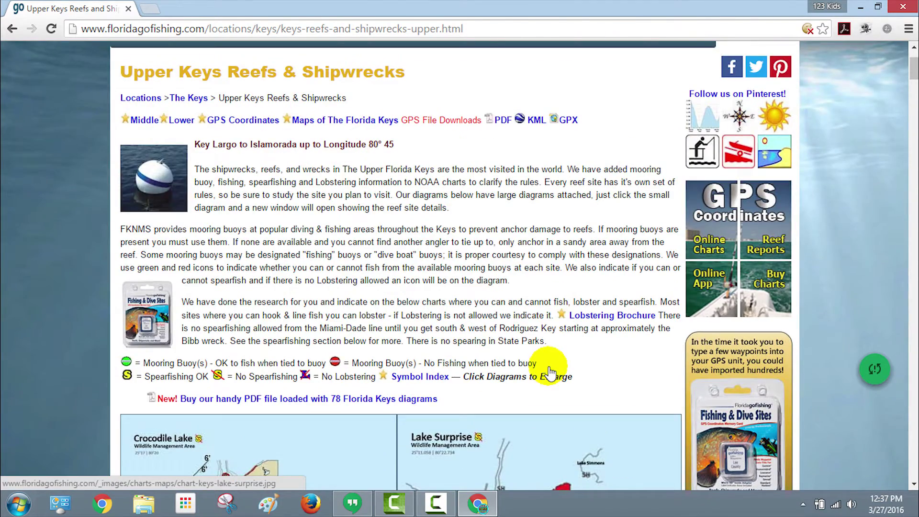
scroll(550, 371, "down", 9)
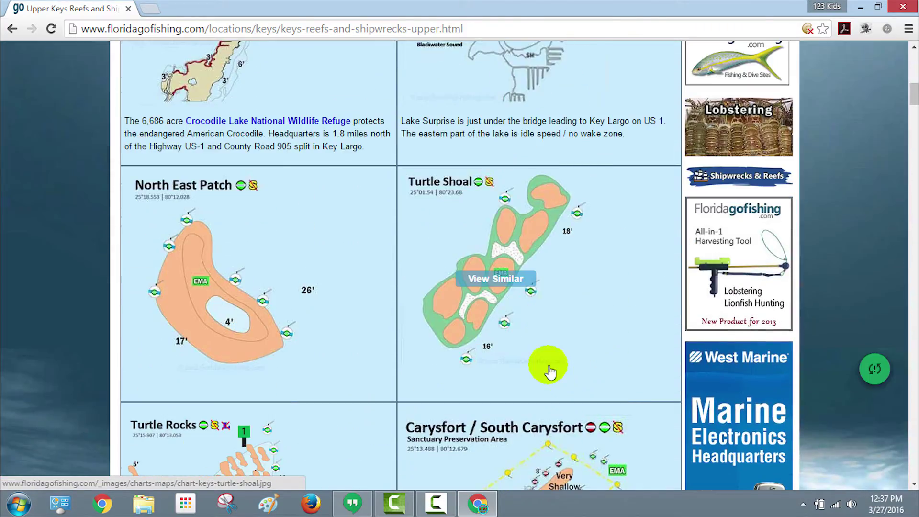
scroll(548, 363, "down", 5)
scroll(550, 360, "up", 2)
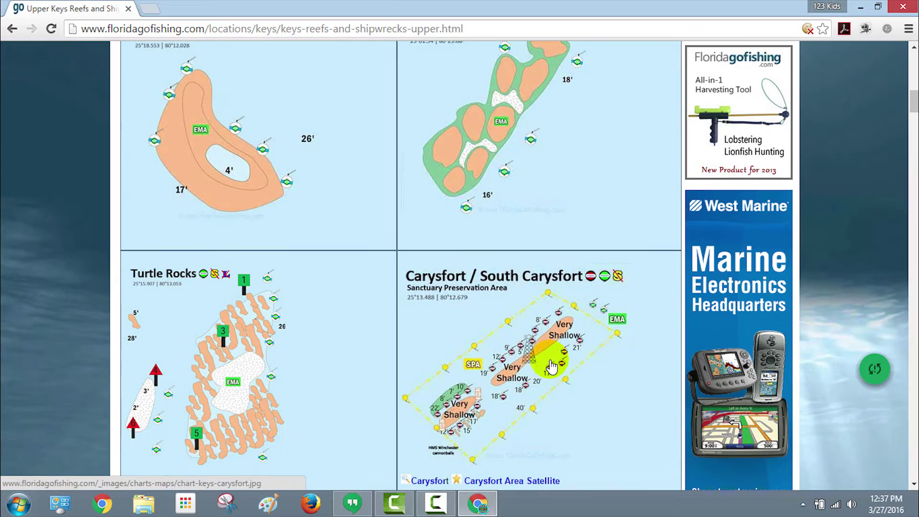
left_click(550, 360)
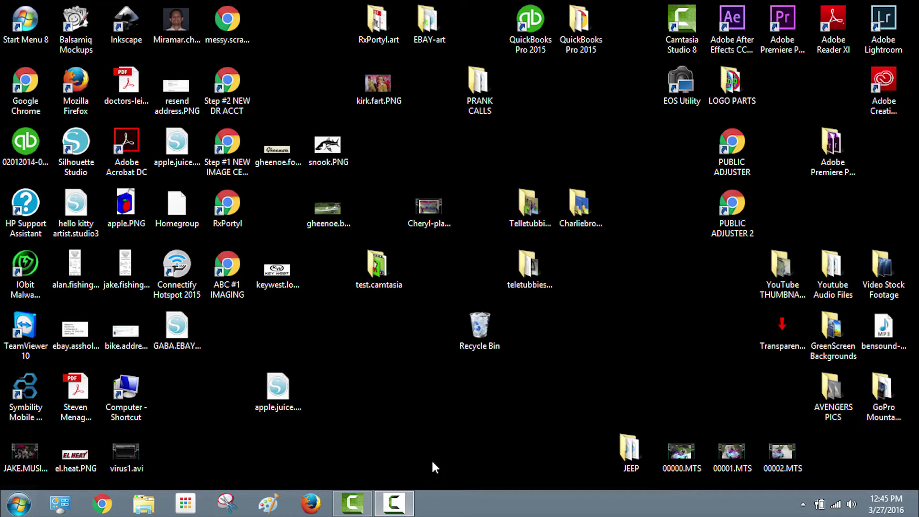
Open Control Panel from the Start menu and go to Programs > Uninstall a program.
left_click(19, 503)
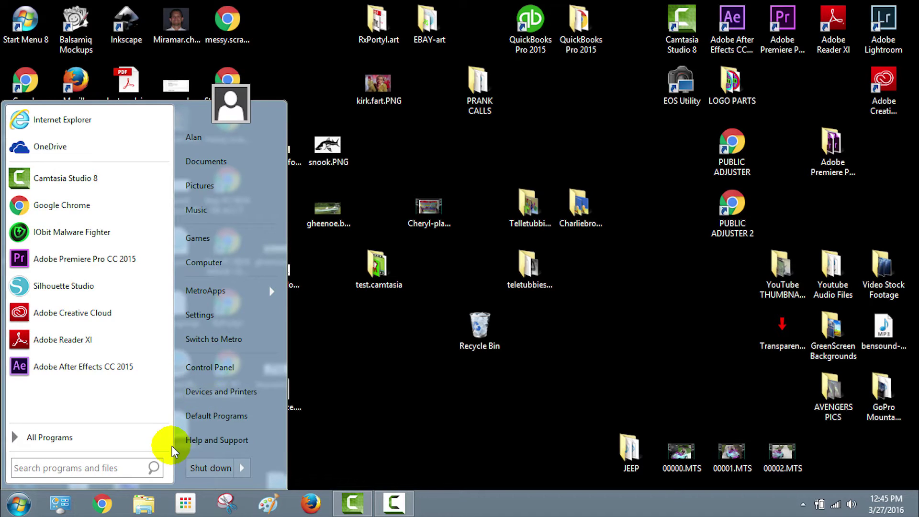
left_click(209, 365)
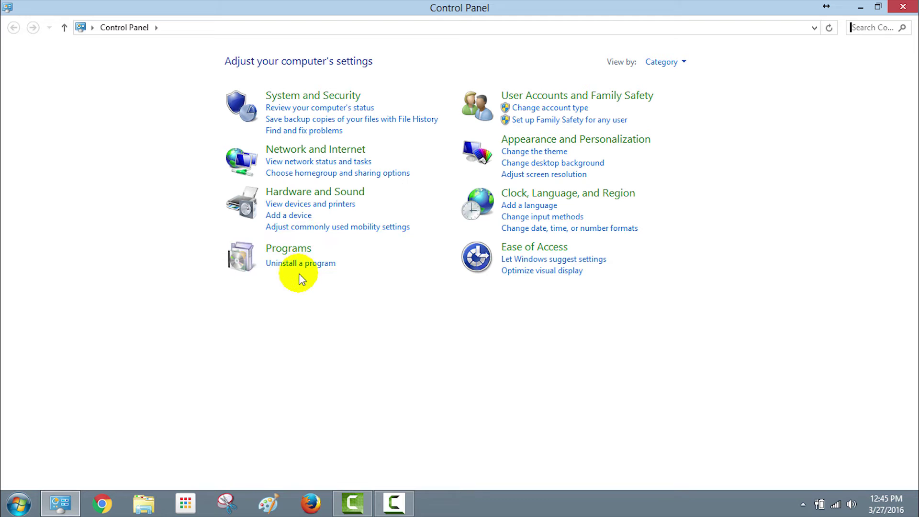
left_click(298, 261)
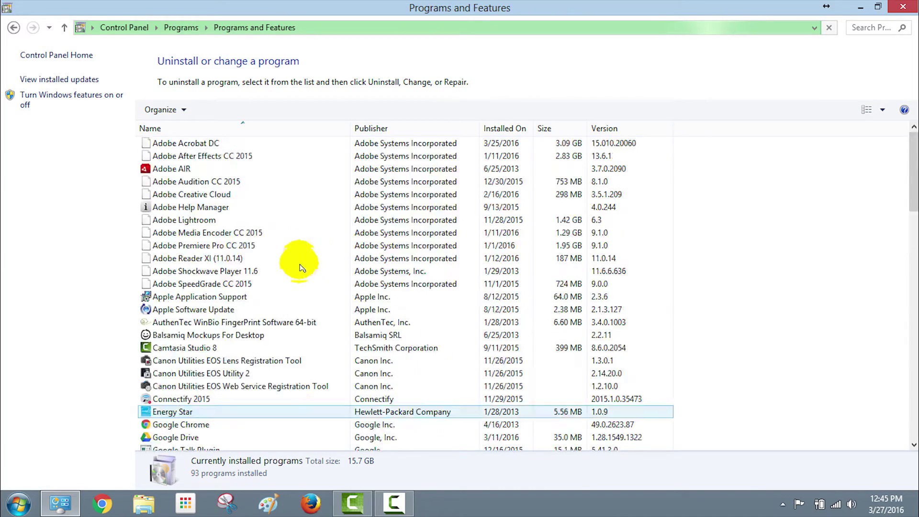
left_click_drag(905, 206, 899, 148)
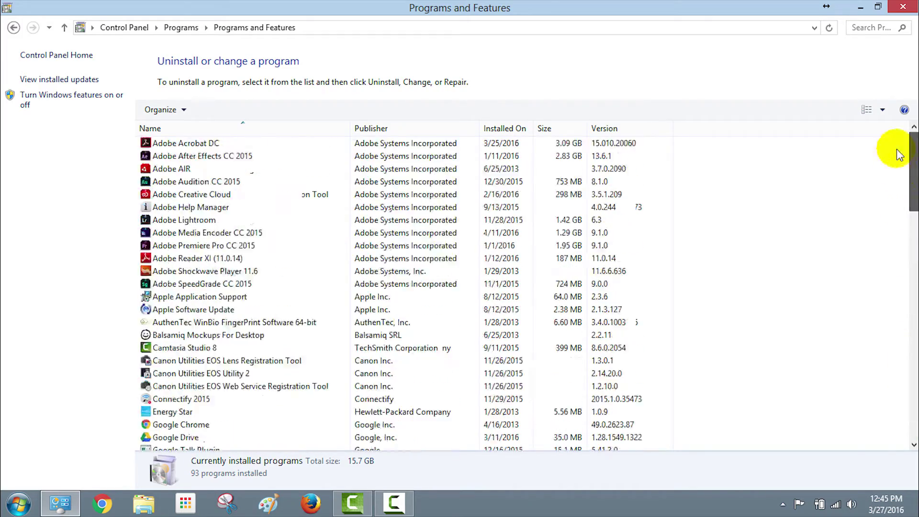
left_click(258, 220)
left_click(231, 297)
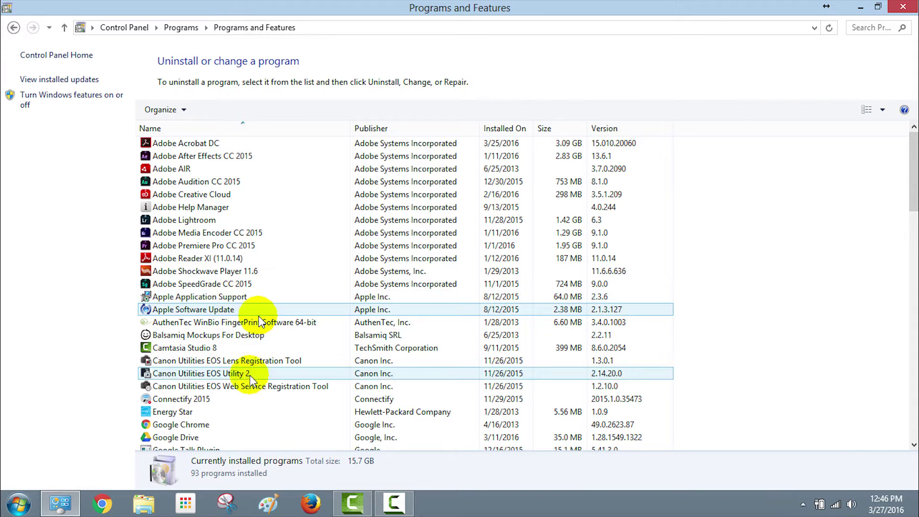
left_click(248, 413)
scroll(249, 420, "down", 1)
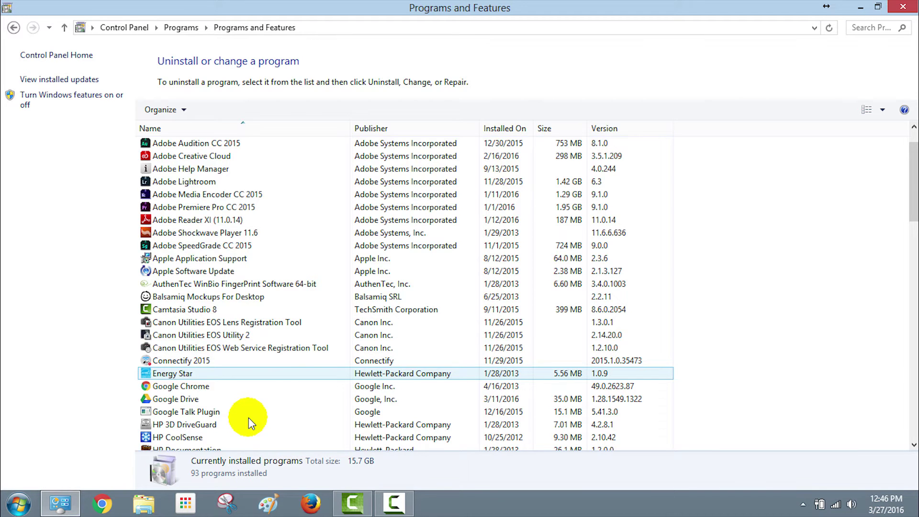
scroll(248, 418, "down", 4)
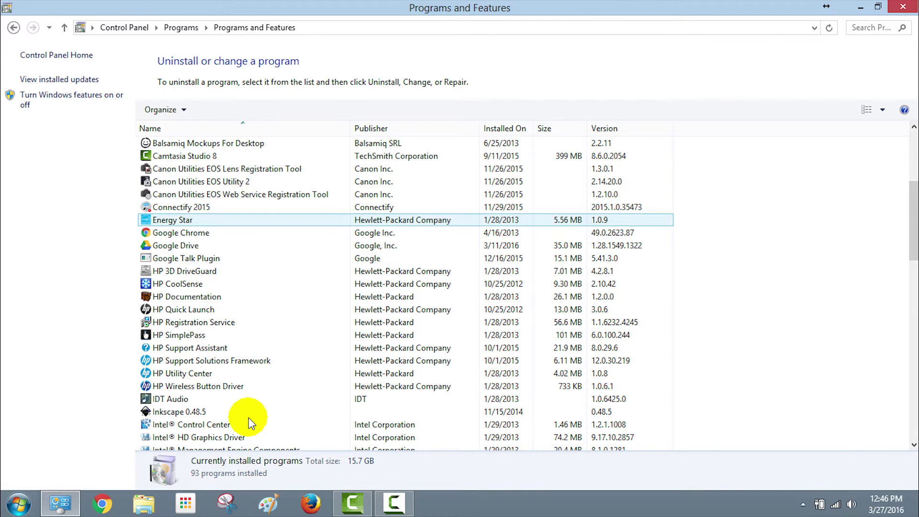
scroll(249, 418, "down", 15)
left_click(144, 345)
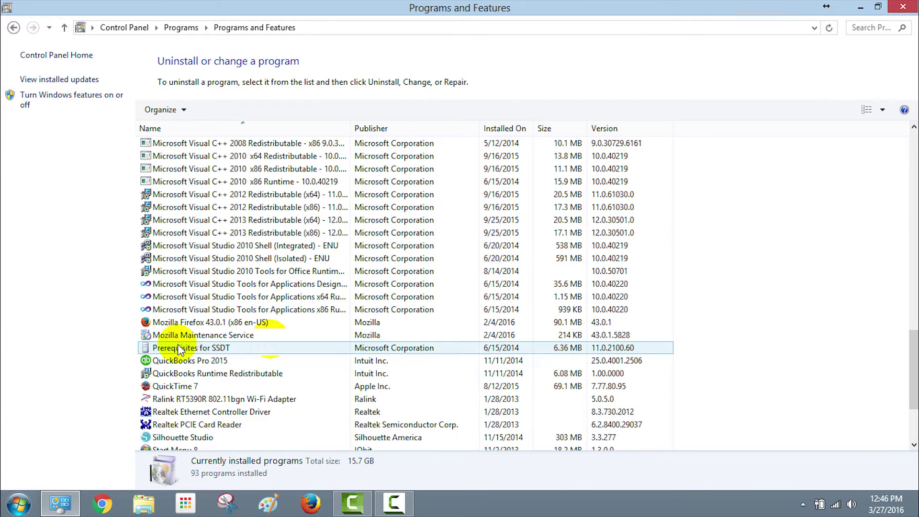
left_click(188, 429)
scroll(190, 433, "down", 3)
left_click(254, 424)
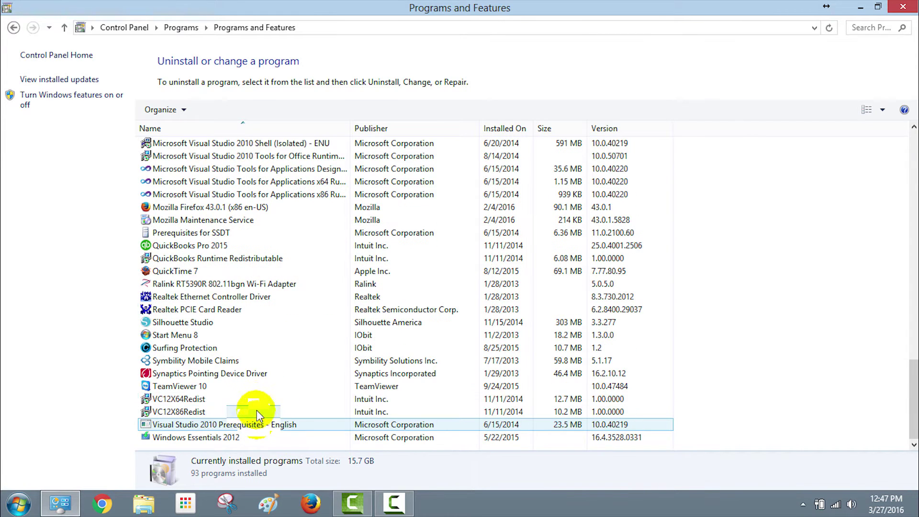
left_click(256, 374)
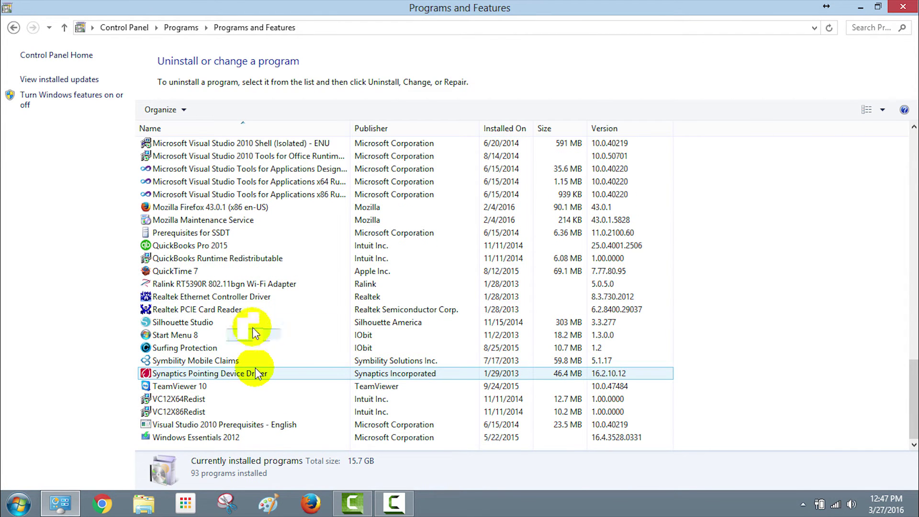
left_click(255, 310)
scroll(256, 310, "up", 13)
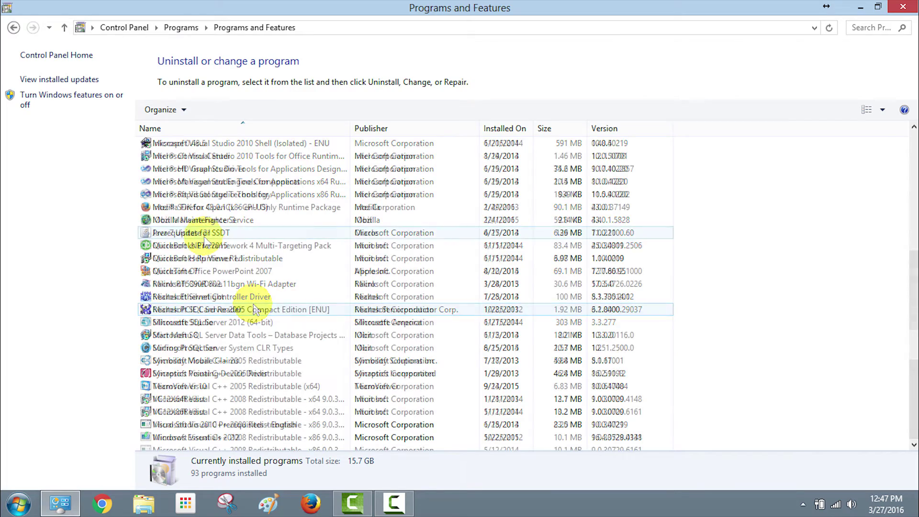
left_click(205, 235)
left_click(206, 243)
scroll(212, 252, "up", 3)
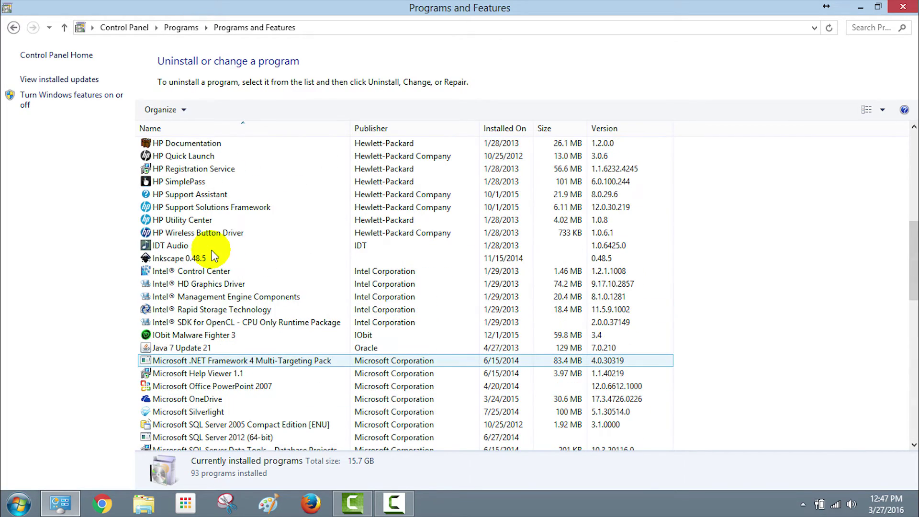
scroll(209, 237, "up", 10)
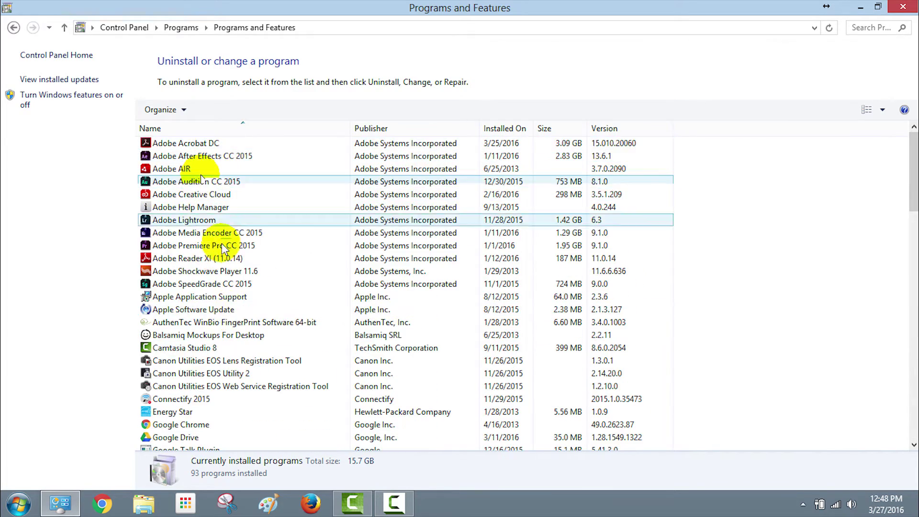
left_click(202, 181)
left_click(228, 297)
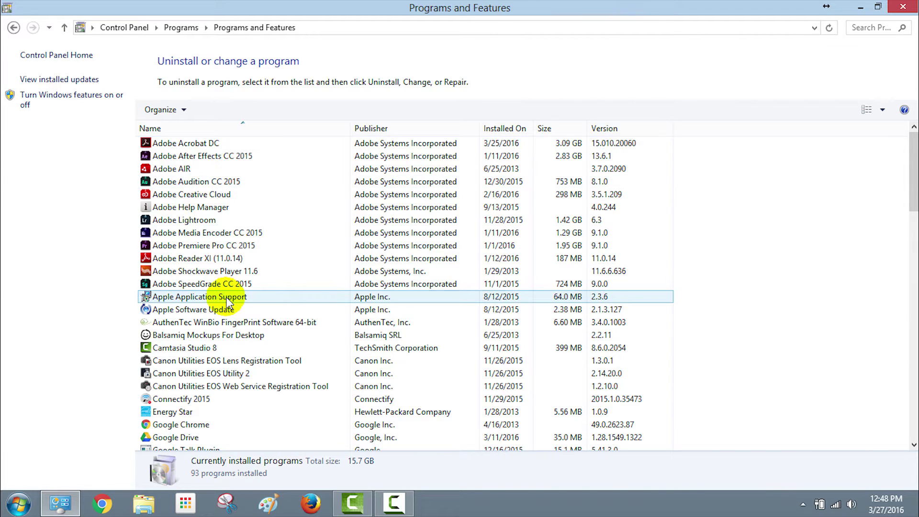
Uninstall Apple Application Support and Apple Software Update from Programs and Features.
left_click(215, 109)
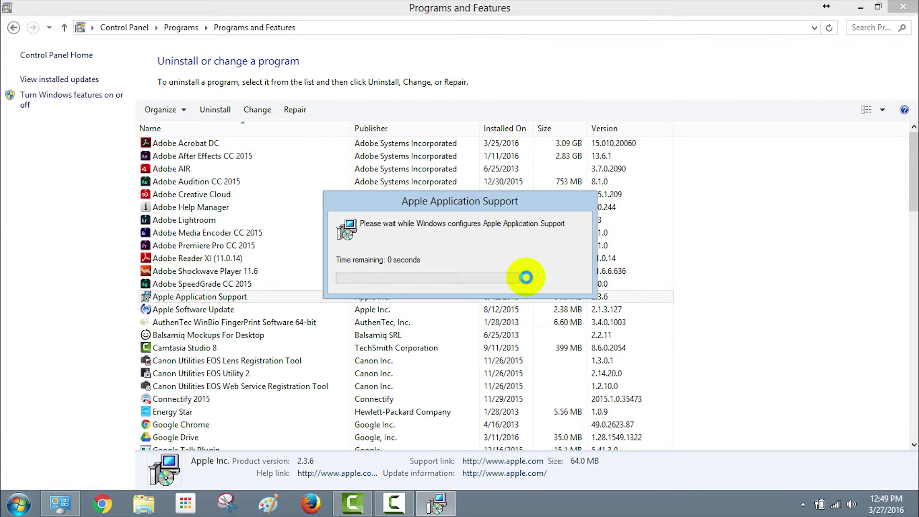
left_click(364, 297)
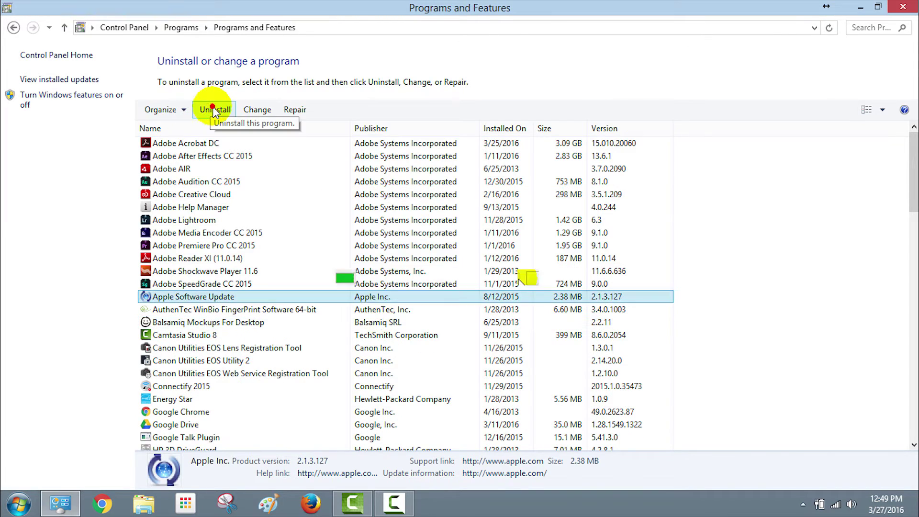
left_click(214, 110)
scroll(302, 355, "down", 15)
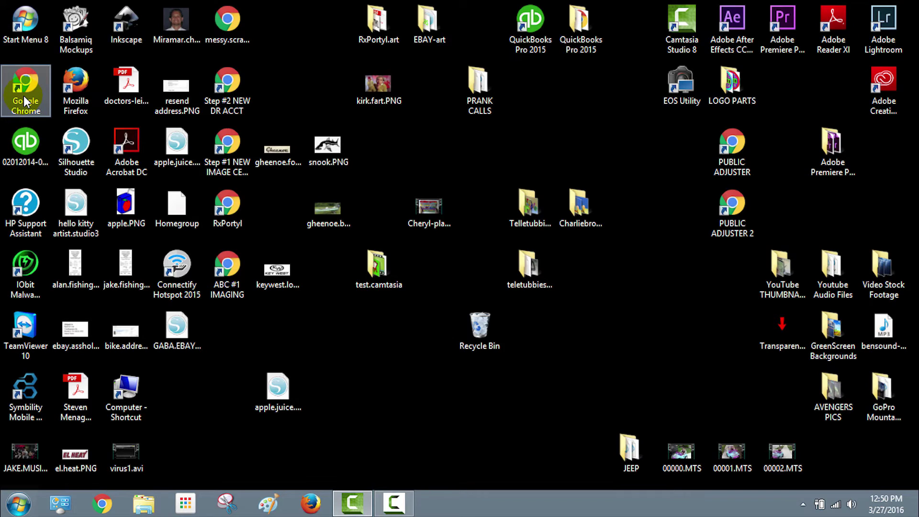
Launch Chrome from the desktop shortcut and open Settings from its main menu.
double_click(24, 95)
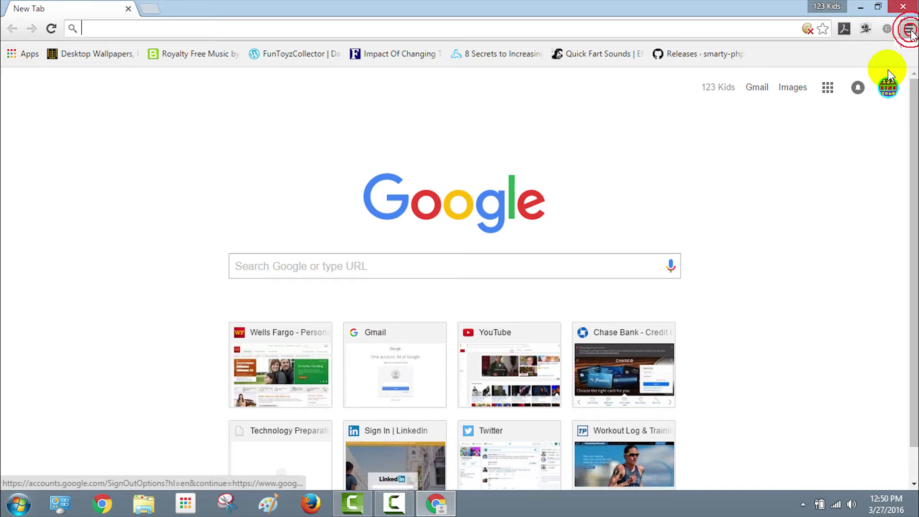
left_click(909, 29)
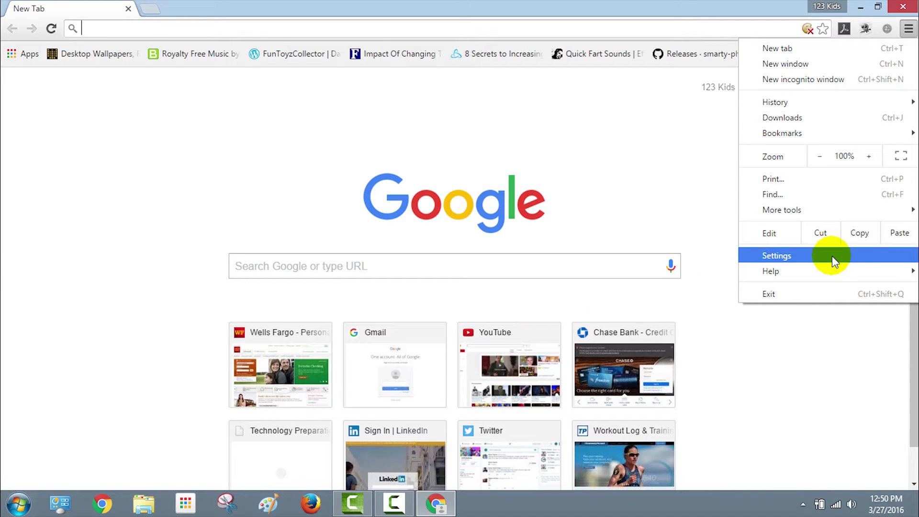
left_click(832, 256)
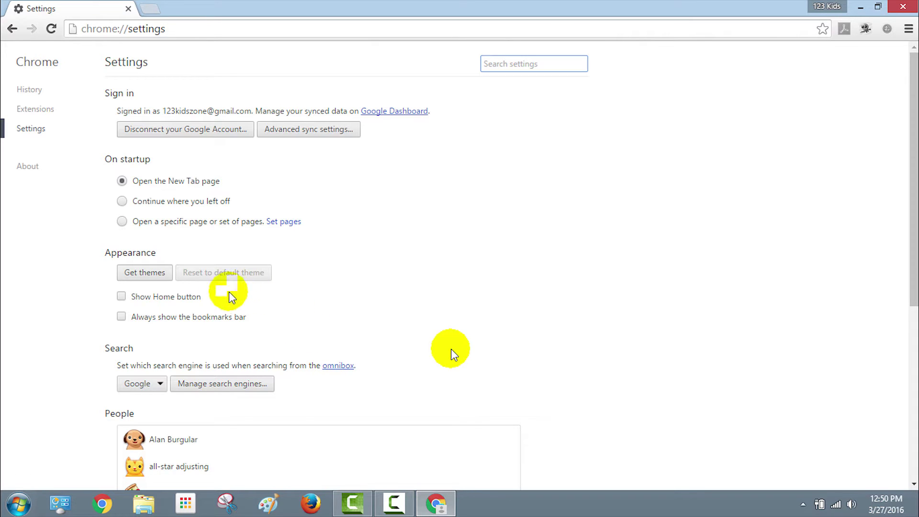
Set 'Open a specific page or set of pages' at startup with the Google address as the page.
left_click(282, 222)
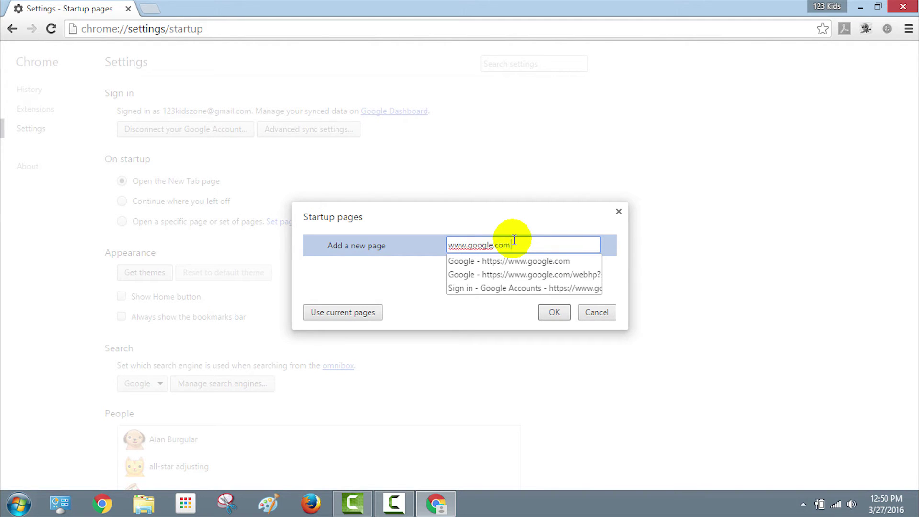
key("BackSpace")
key("BackSpace")
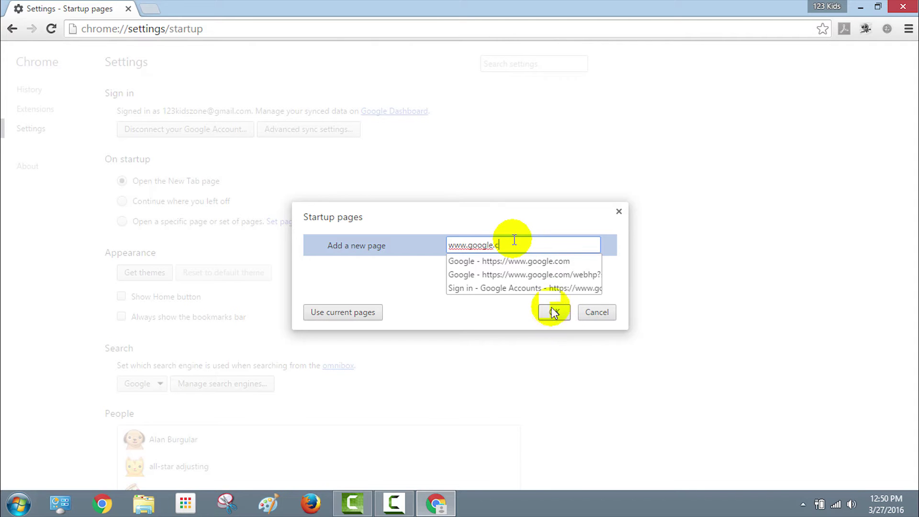
left_click(551, 310)
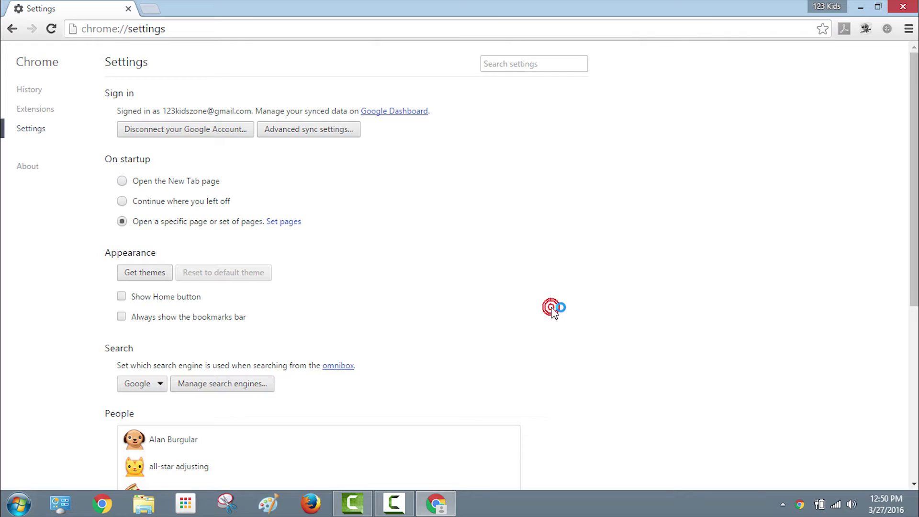
Delete the AOL, Ask, amazon.com, ClipConverter.cc, ebay.com, Ecwid, Facebook and fieldofflowers.com search engines.
left_click(231, 385)
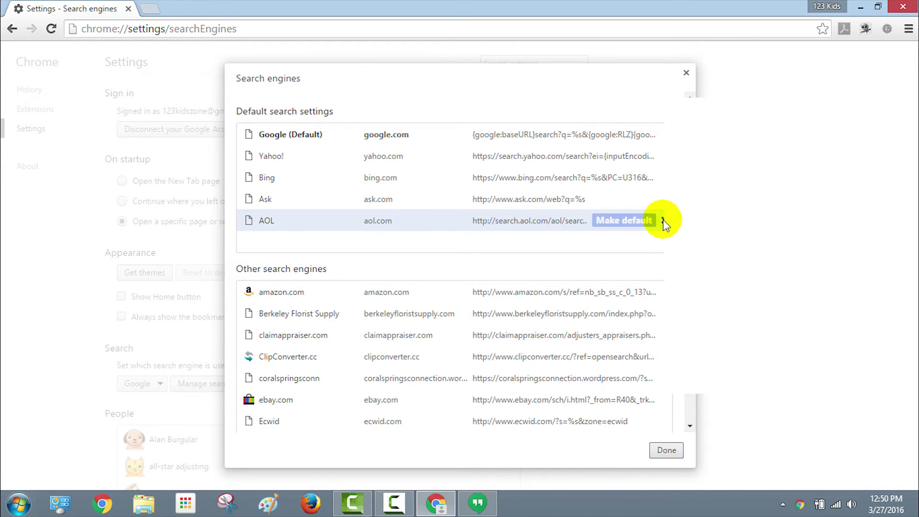
left_click(663, 221)
left_click(665, 199)
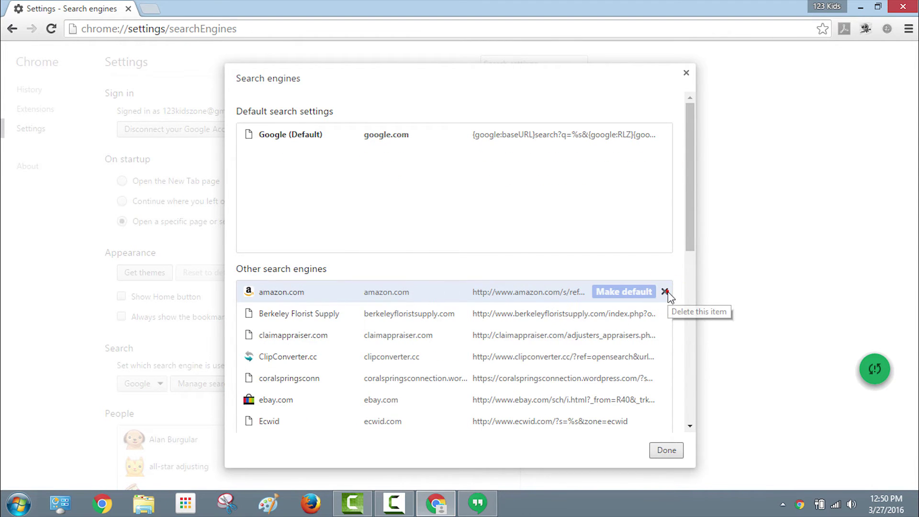
left_click(665, 291)
left_click(666, 292)
left_click(666, 292)
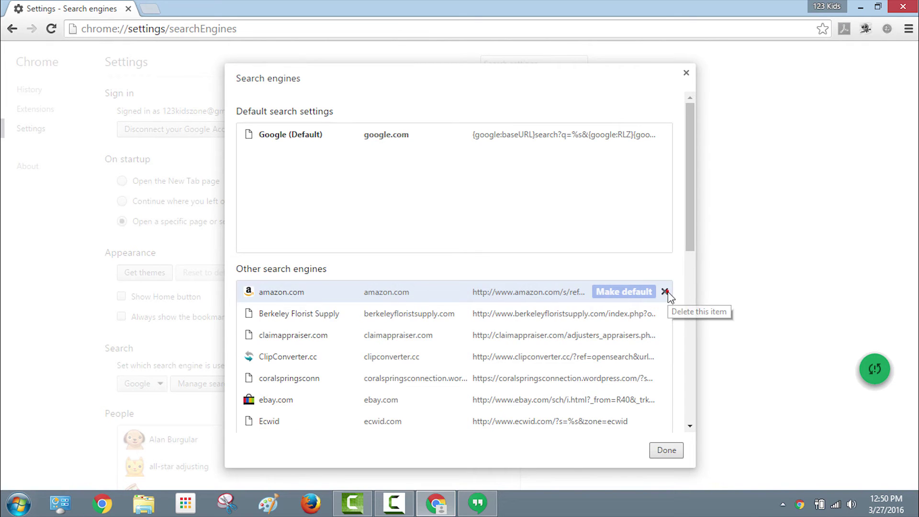
left_click(667, 293)
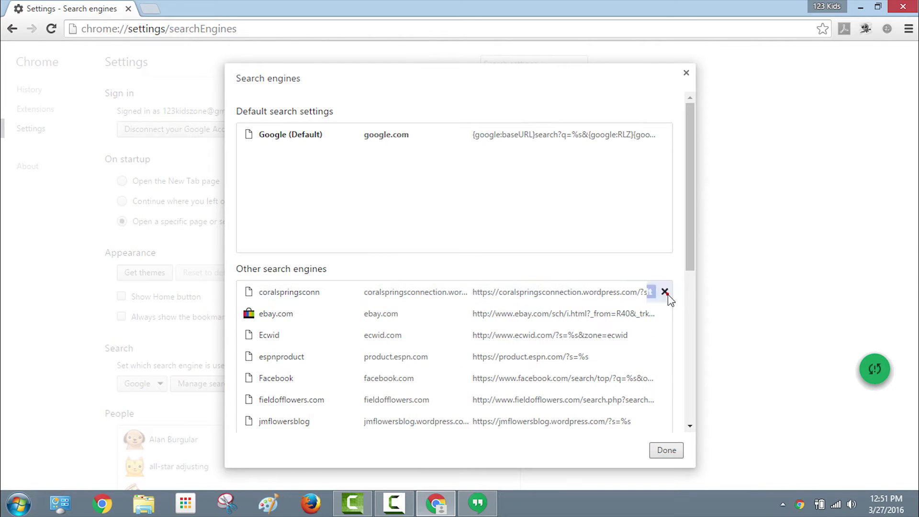
left_click(666, 293)
left_click(665, 293)
left_click(666, 293)
left_click(666, 293)
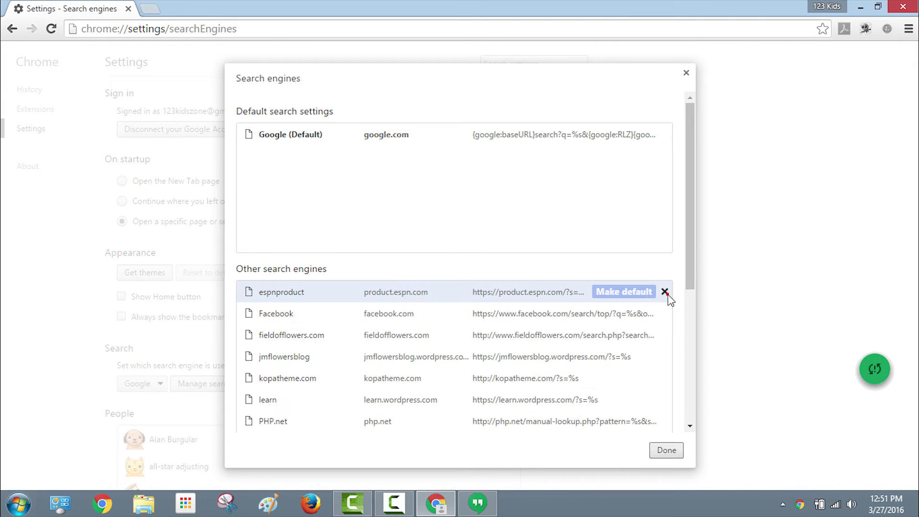
left_click(665, 293)
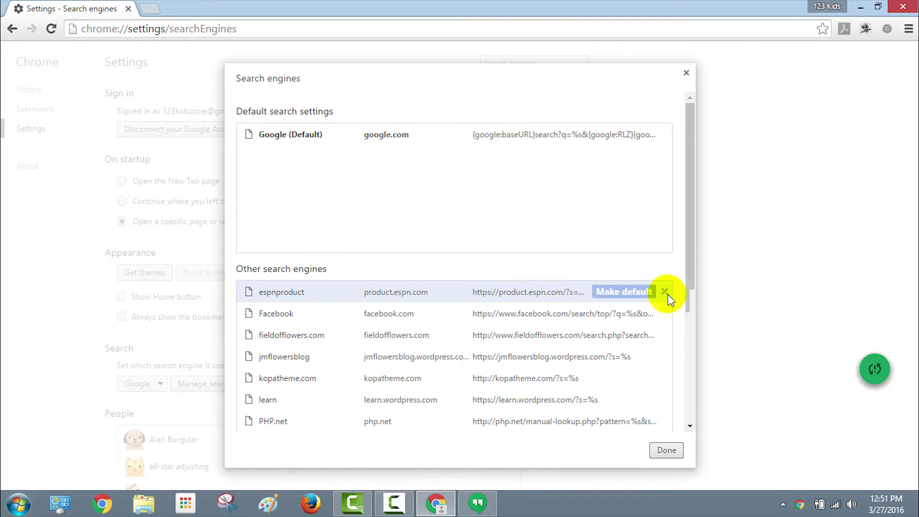
left_click(666, 294)
left_click(667, 294)
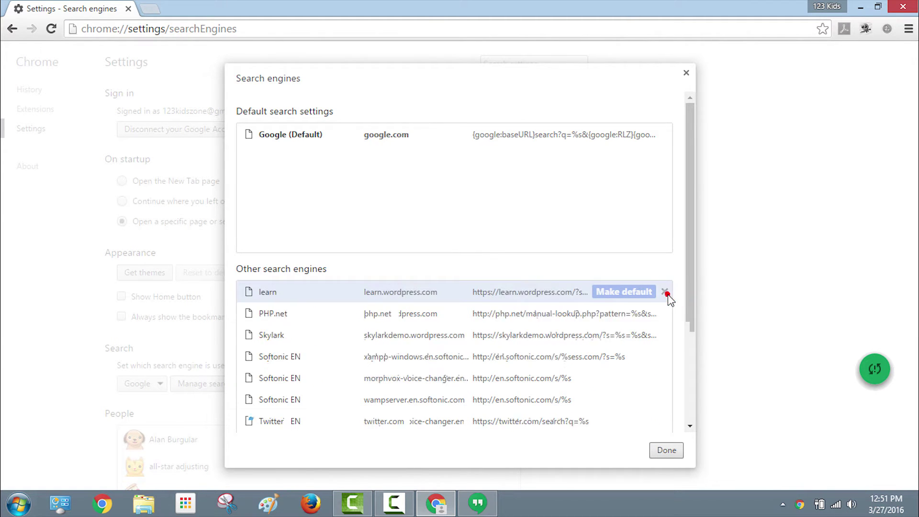
Delete the remaining engines, from jmflowersblog, PHP.net and Twitter through wordpress.com and YouTube Video Search.
left_click(667, 293)
left_click(667, 293)
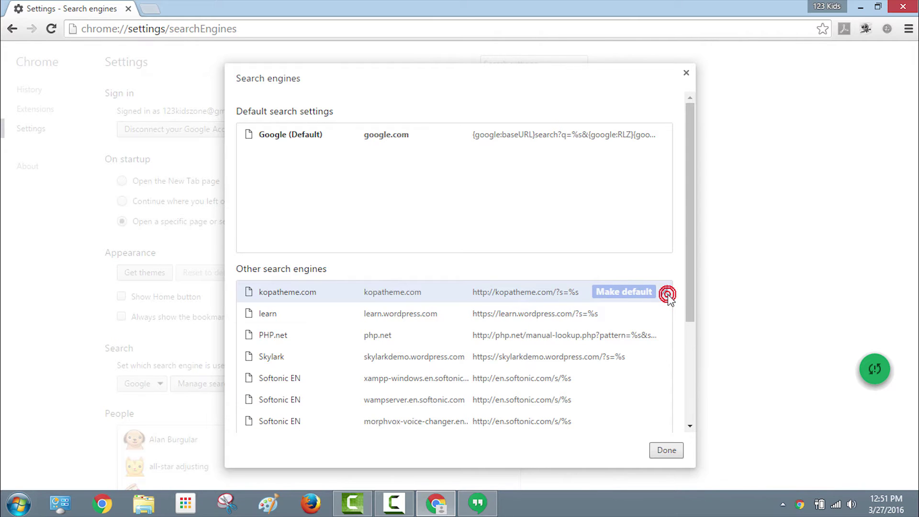
left_click(667, 294)
left_click(667, 293)
left_click(667, 294)
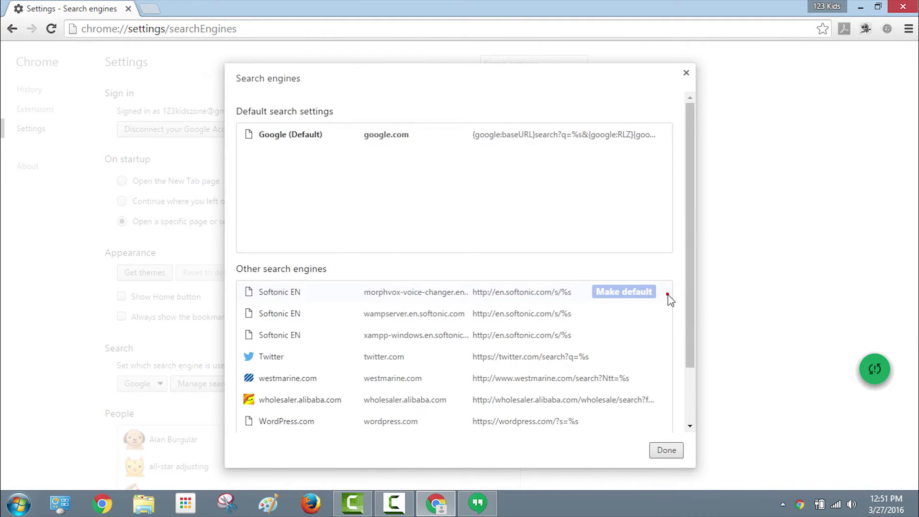
left_click(667, 293)
left_click(667, 293)
left_click(667, 293)
left_click(667, 293)
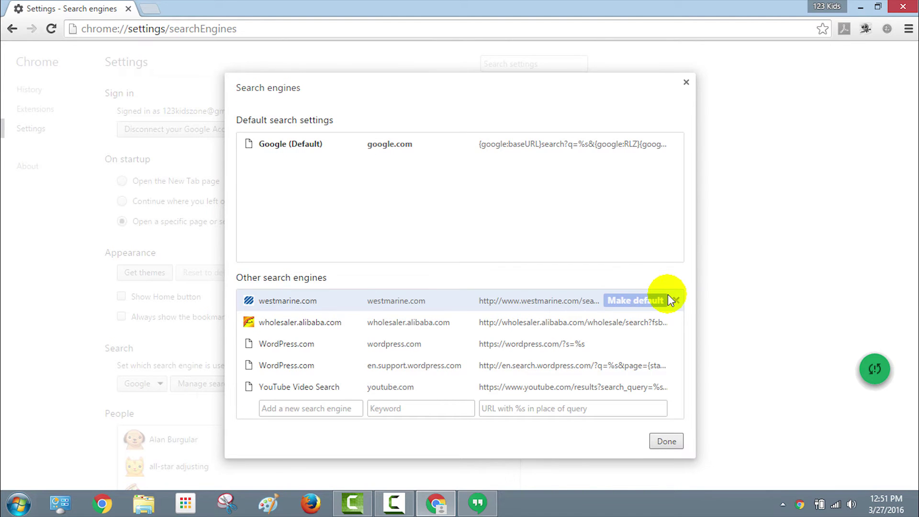
left_click(670, 297)
left_click(672, 299)
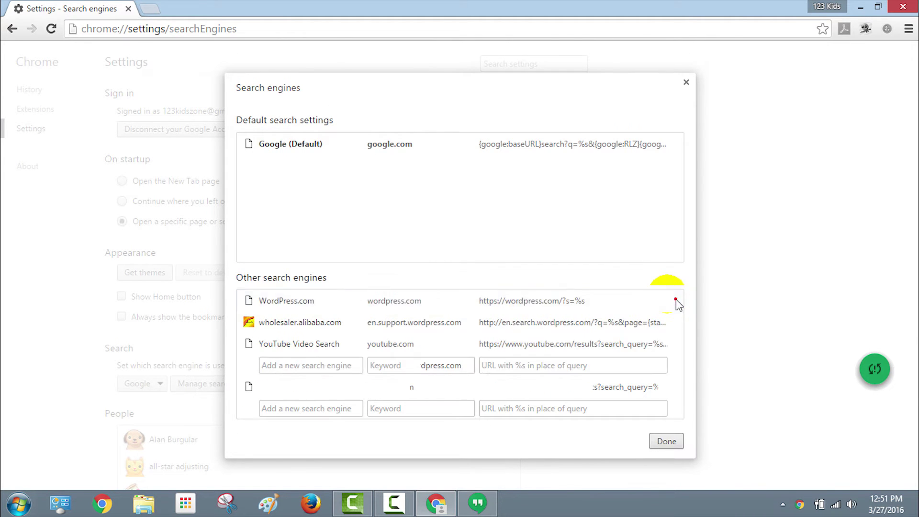
left_click(675, 301)
left_click(676, 301)
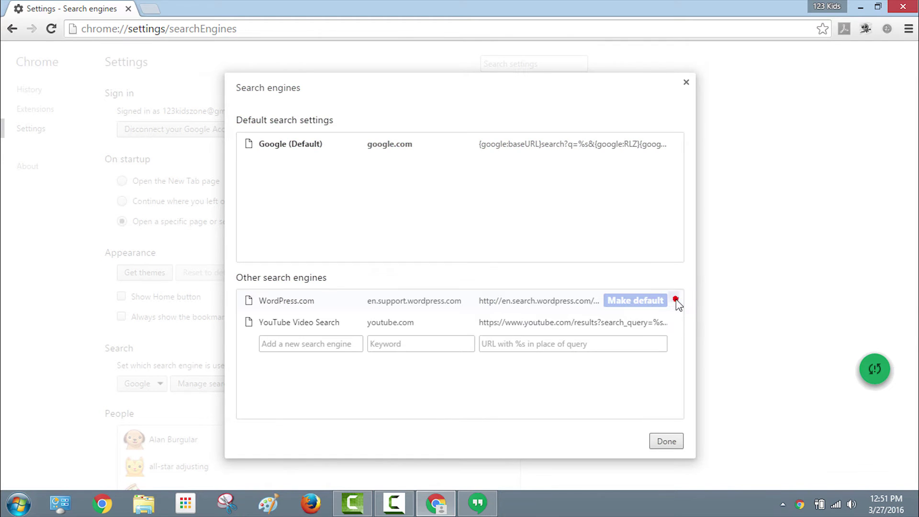
left_click(676, 300)
left_click(676, 300)
left_click(676, 300)
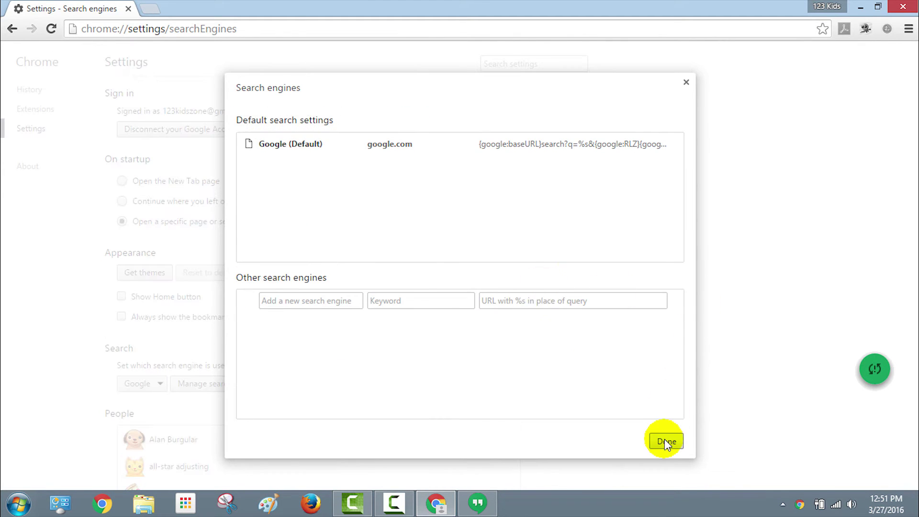
Open History and scroll through today's visits, including the installopensoftware.com and venturead.com entries.
left_click(30, 86)
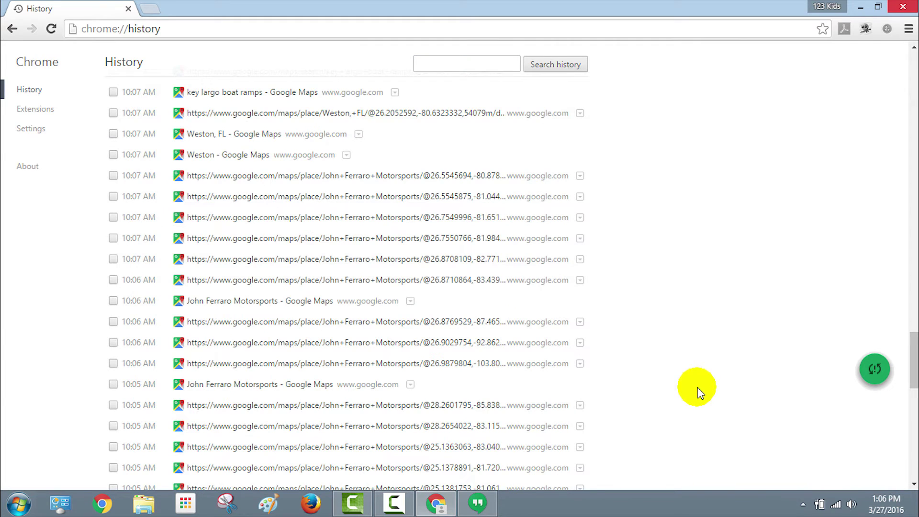
scroll(697, 387, "down", 4)
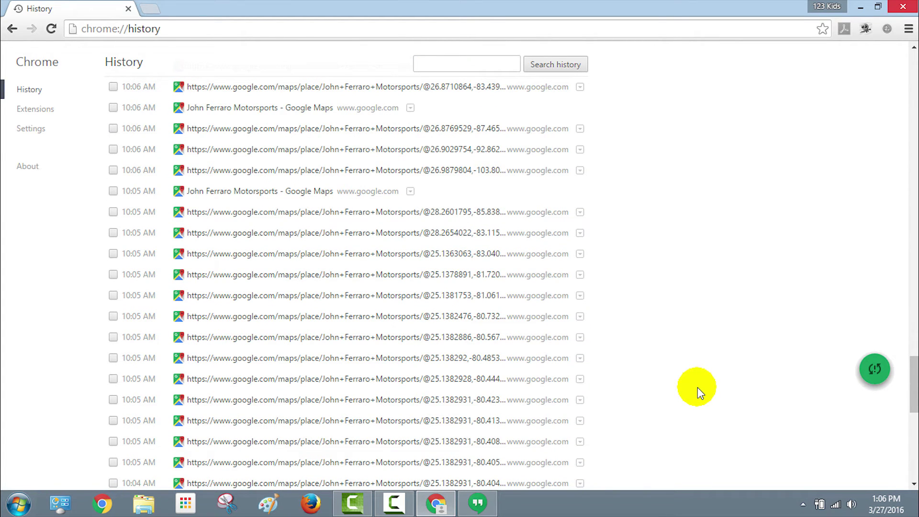
Remove the Twitter unfollow extension from Chrome using its toolbar icon.
left_click(867, 26)
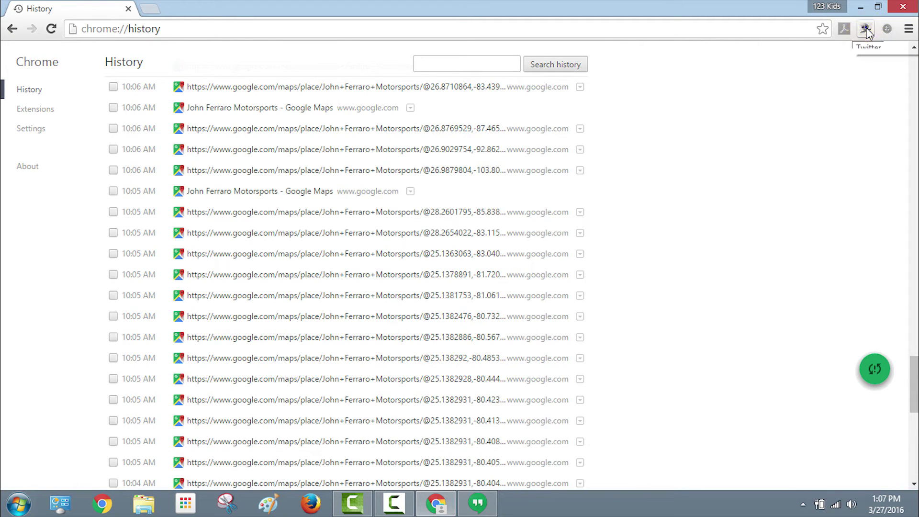
right_click(867, 28)
left_click(860, 89)
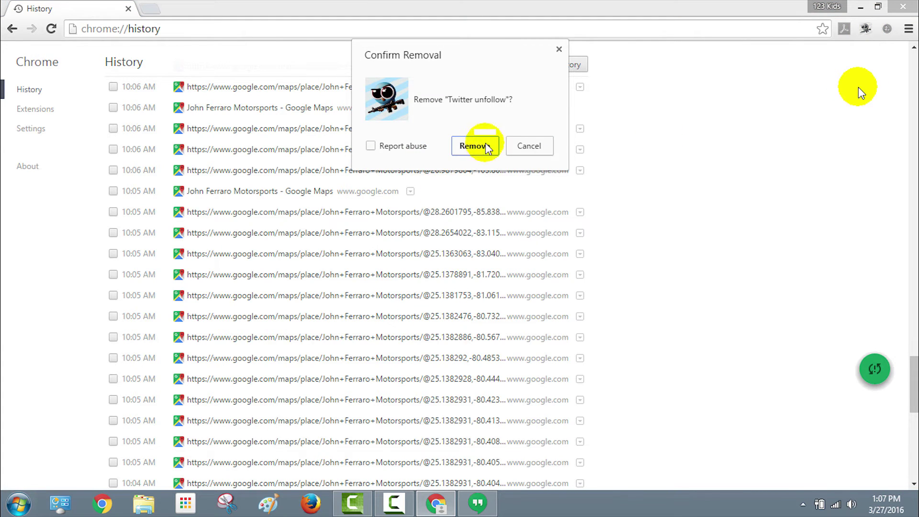
left_click(481, 145)
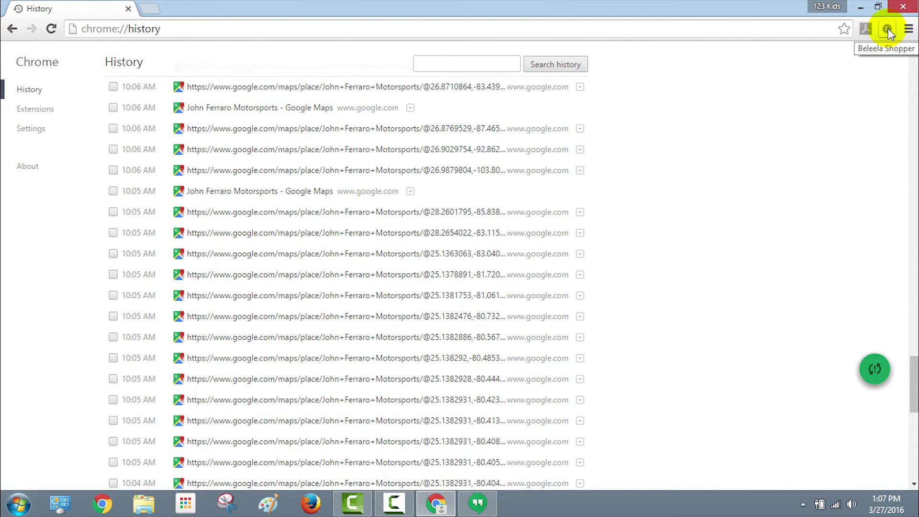
Remove Beleela Shopper using its toolbar icon, then go to the Extensions page.
right_click(889, 28)
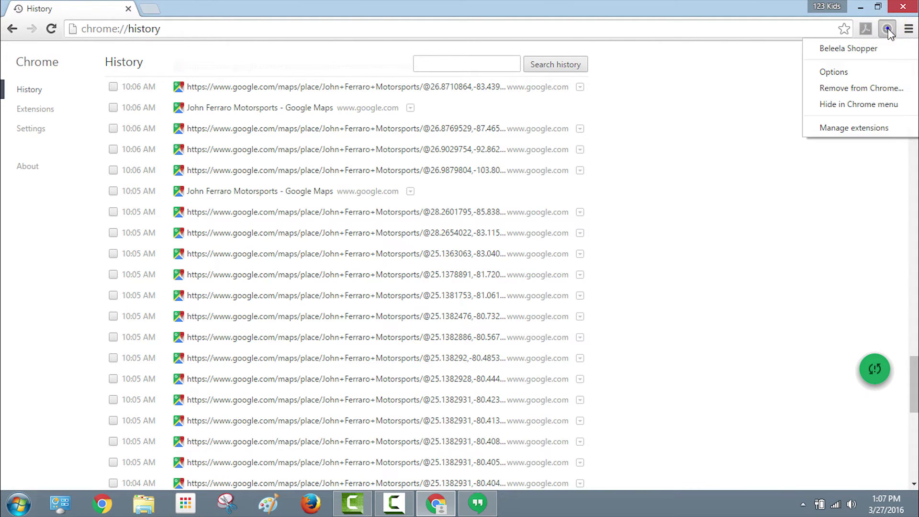
left_click(864, 88)
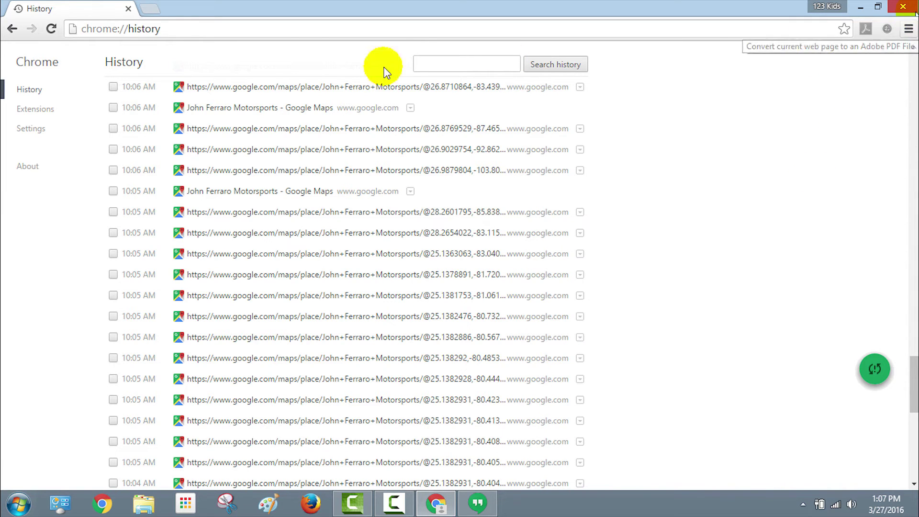
left_click(33, 109)
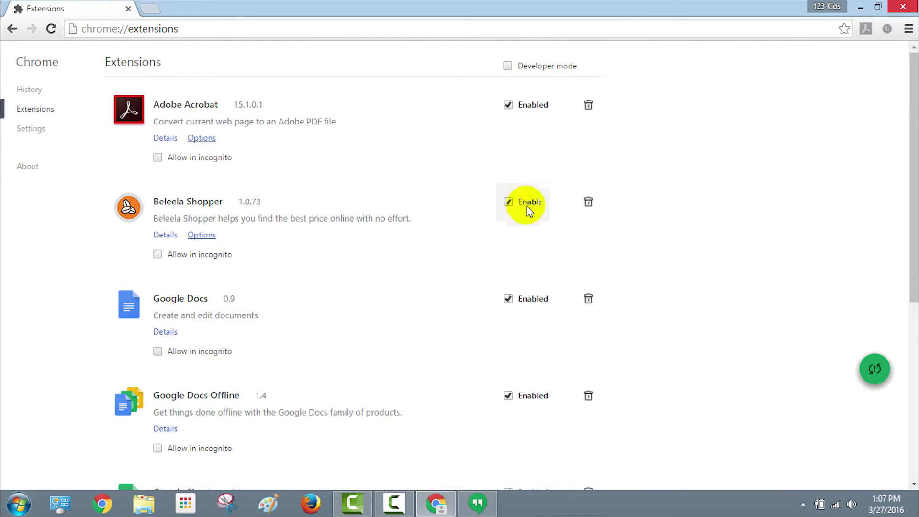
Untick Enabled for Beleela Shopper, then delete it with its trash icon and confirm removal.
left_click(520, 206)
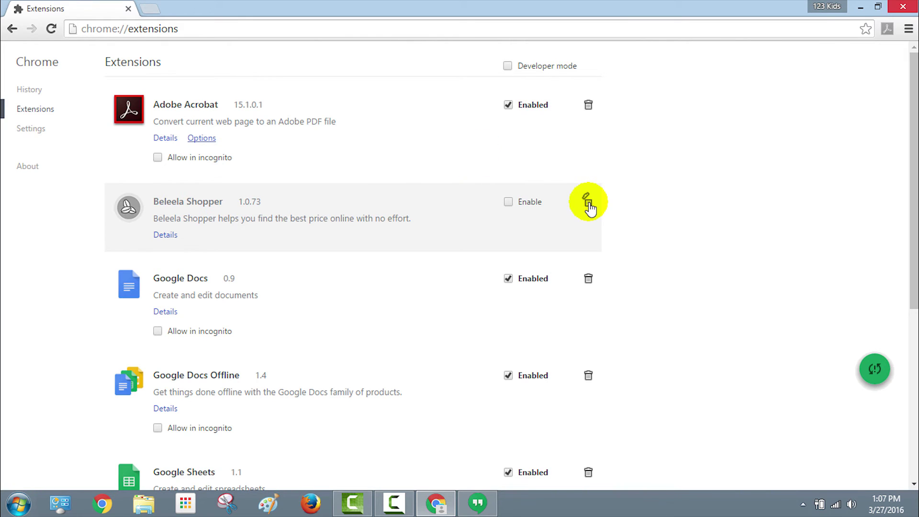
left_click(588, 202)
left_click(470, 147)
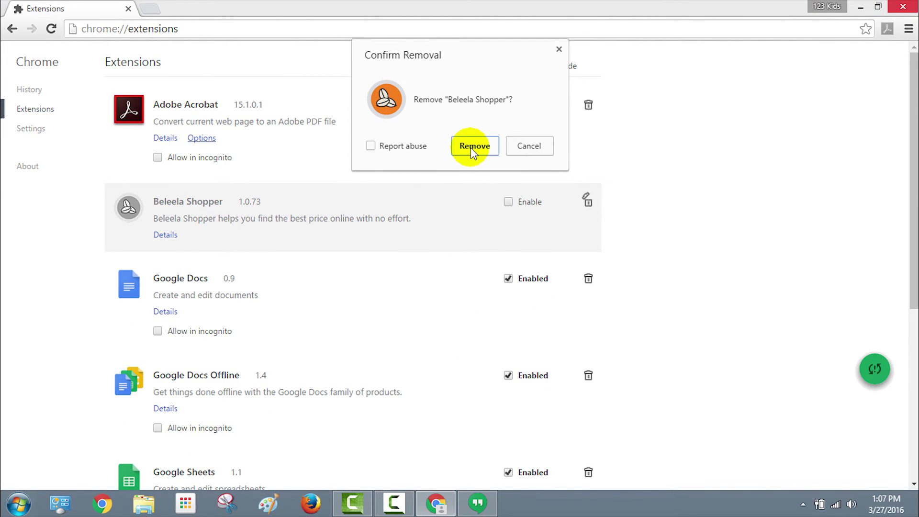
scroll(466, 382, "down", 2)
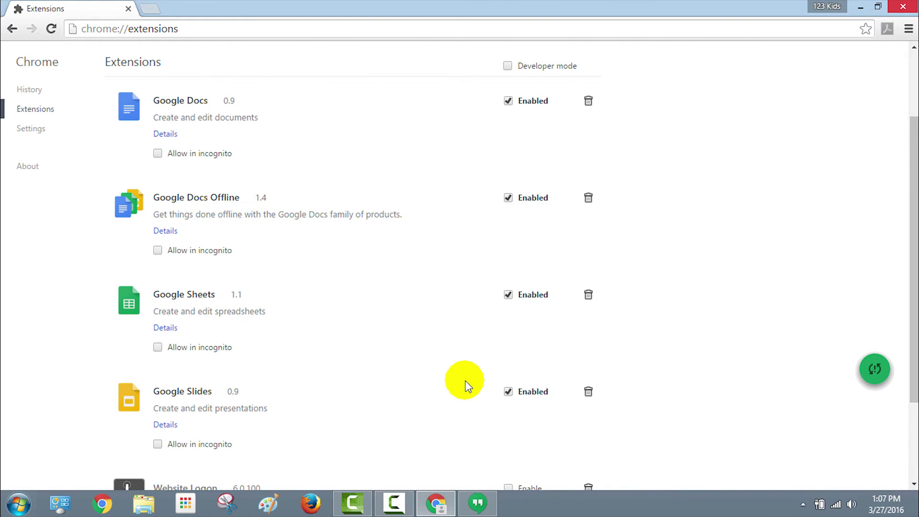
scroll(467, 385, "down", 3)
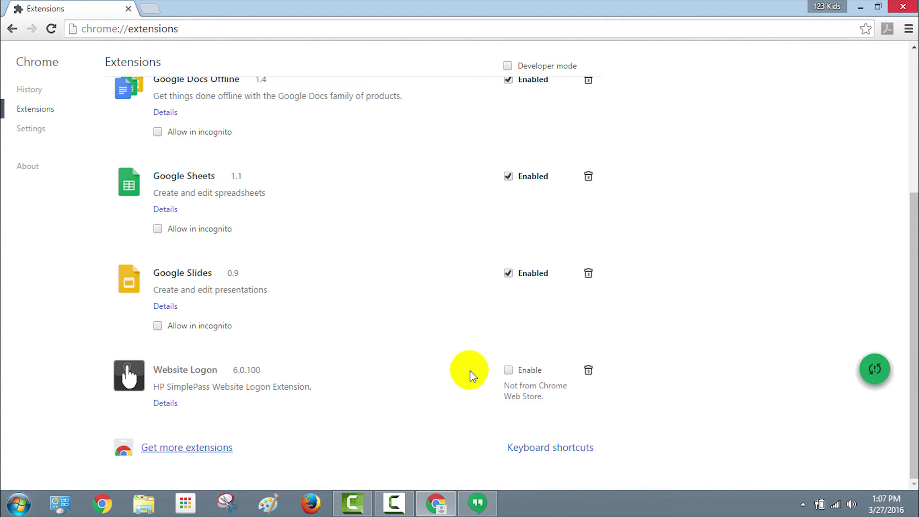
scroll(471, 376, "up", 2)
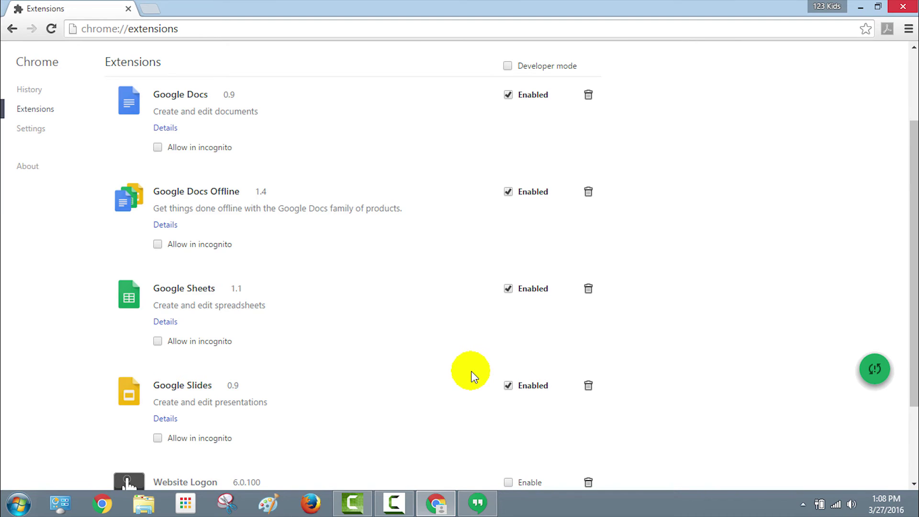
scroll(471, 372, "up", 2)
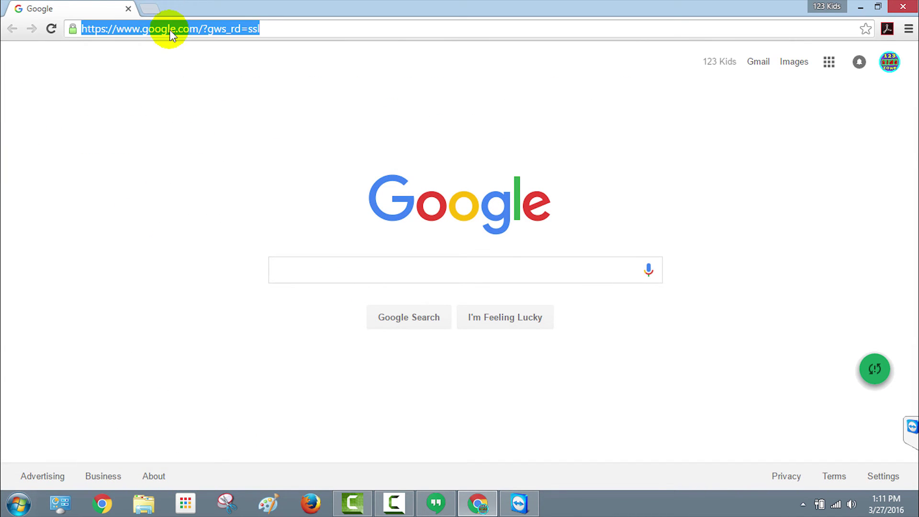
Search for reefs in Blackwater Sound, Key Largo, and view the Florida Go Fishing reef maps page.
type("f\rre")
key("BackSpace")
key("BackSpace")
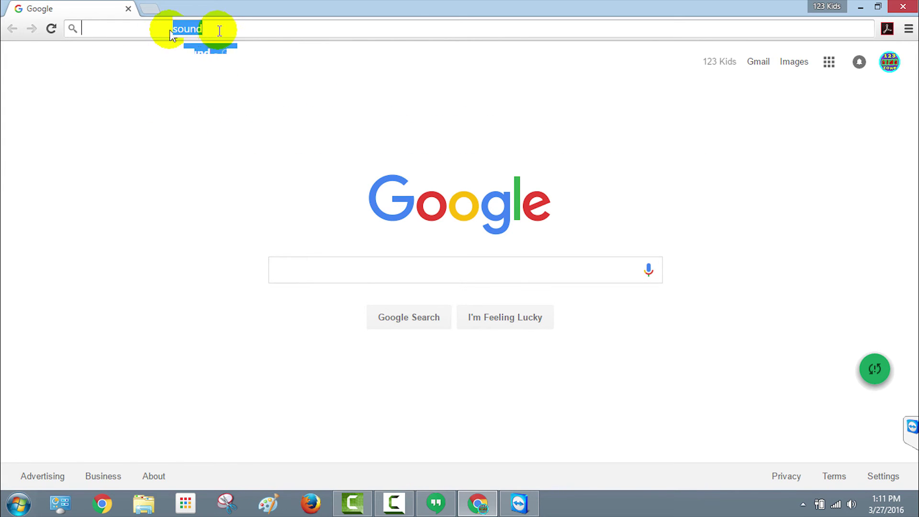
type("reefs in blackwater sound")
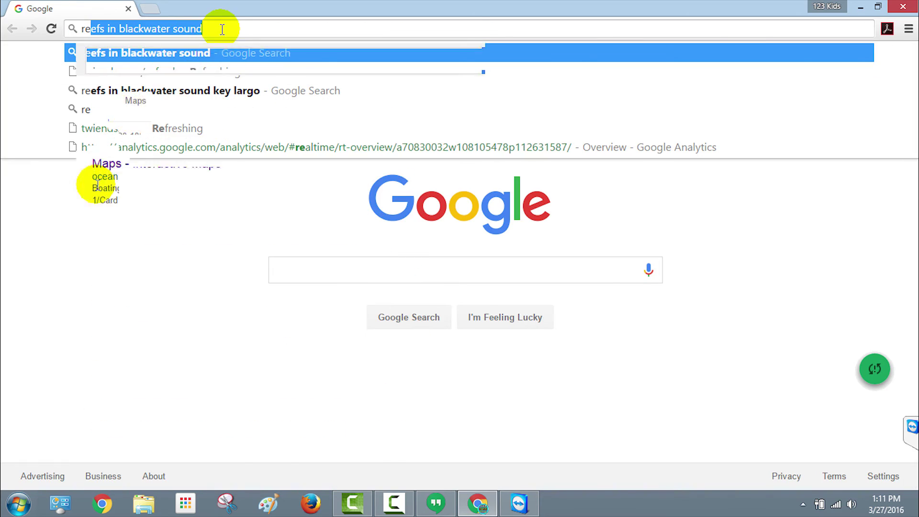
left_click(172, 253)
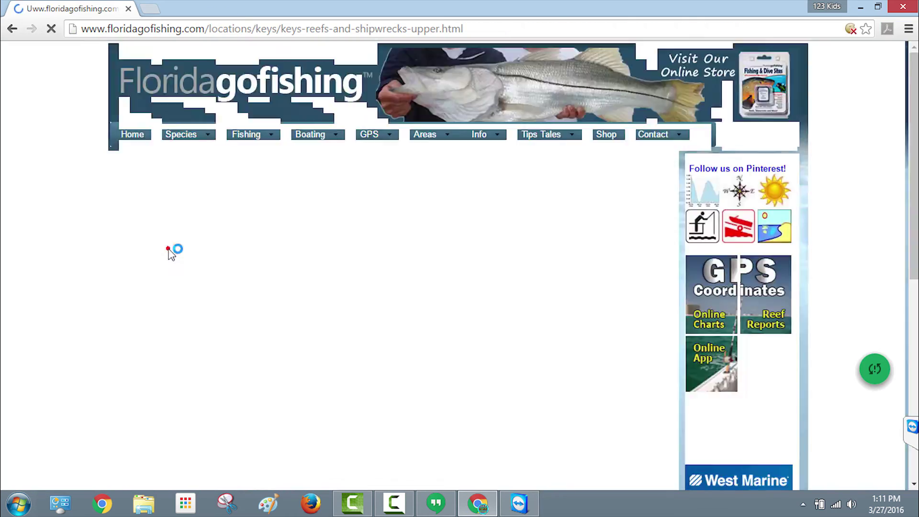
scroll(371, 349, "down", 4)
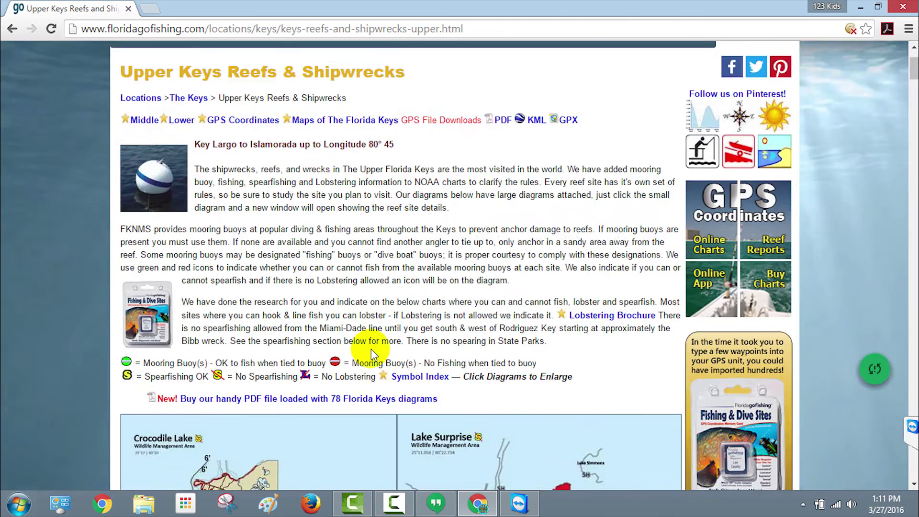
scroll(374, 347, "down", 18)
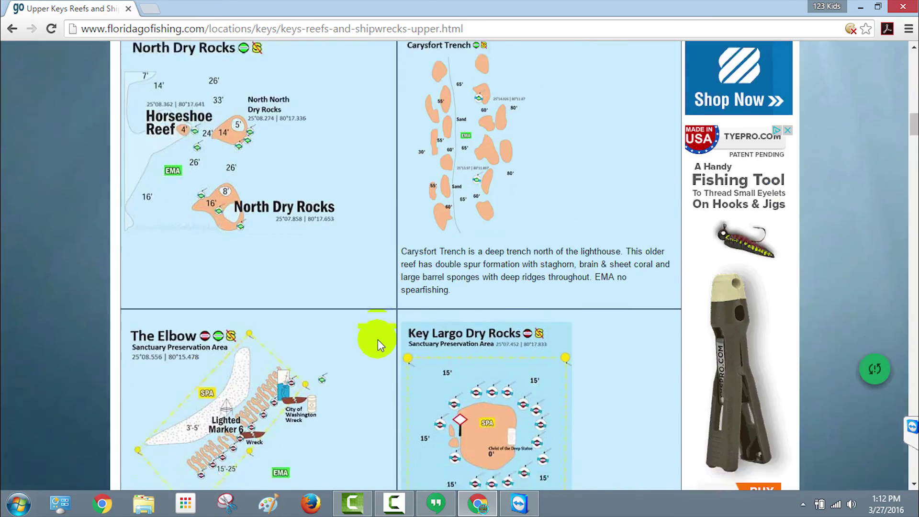
scroll(378, 340, "up", 10)
Check the paddlethereef.com result, then reopen the Upper Keys Reefs & Shipwrecks page.
left_click(12, 28)
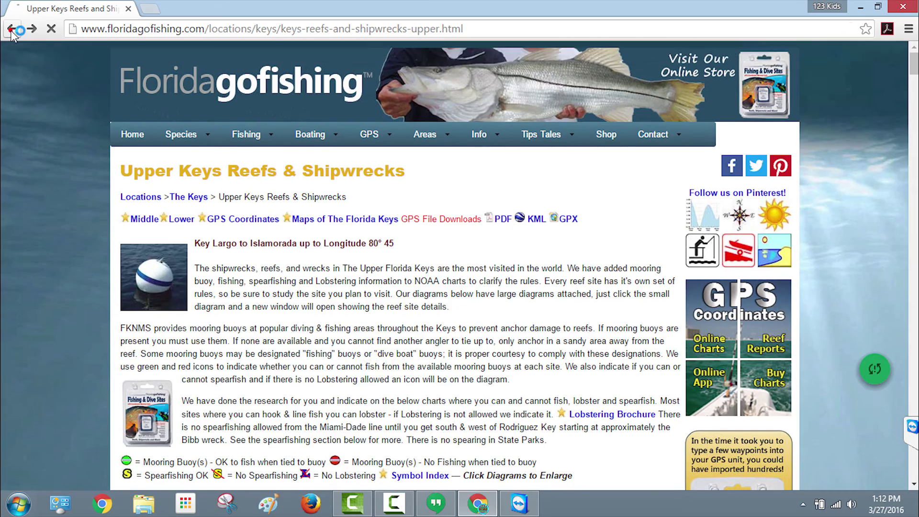
left_click(12, 28)
left_click(176, 424)
scroll(824, 330, "down", 15)
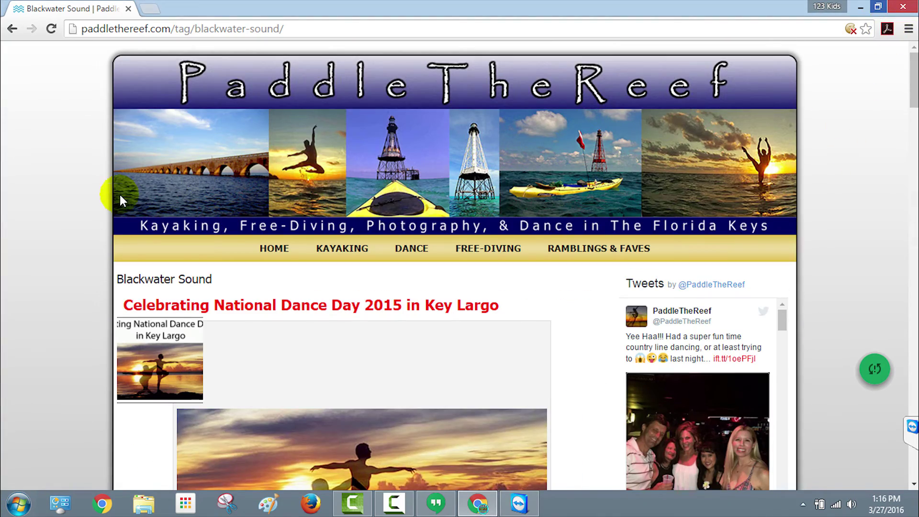
left_click(12, 29)
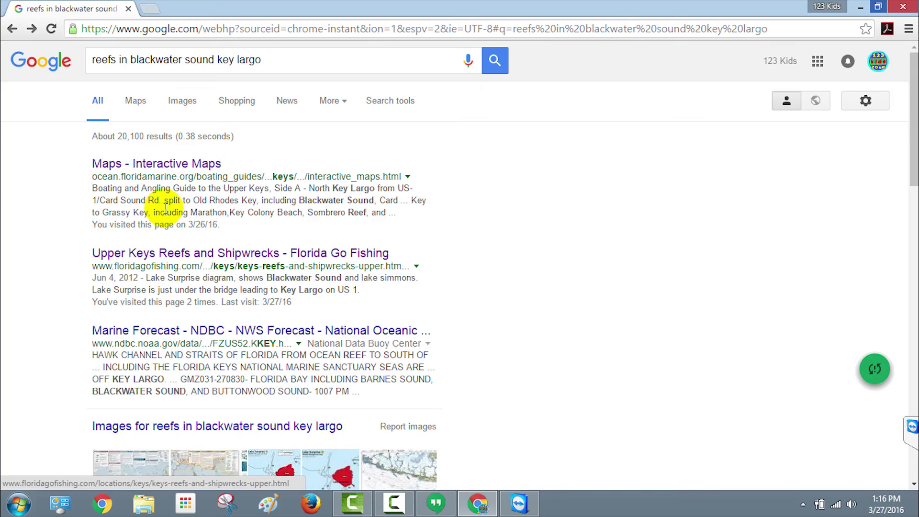
left_click(165, 249)
scroll(810, 311, "down", 20)
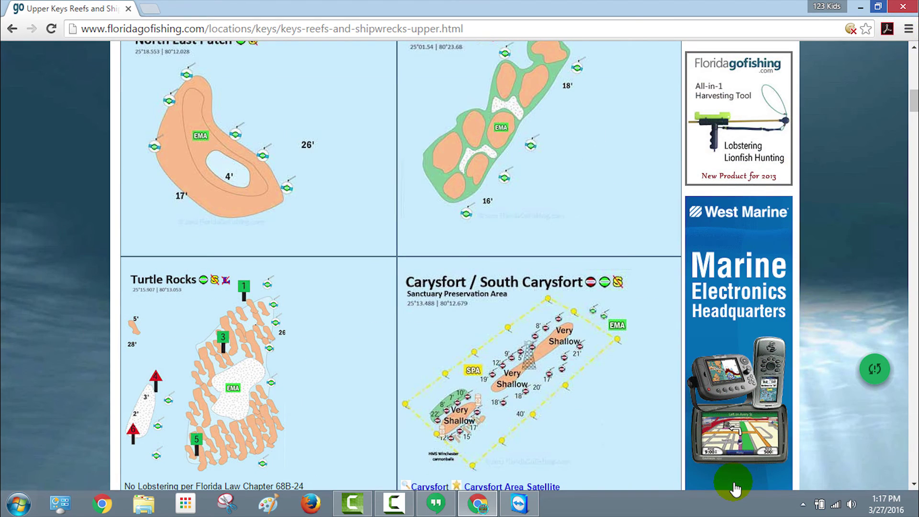
left_click(908, 30)
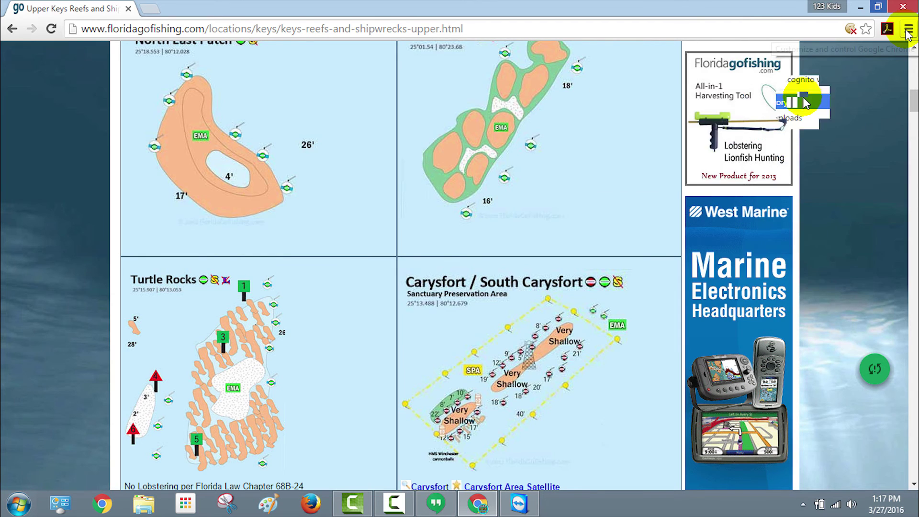
From History, clear the past week's browsing data with Passwords unticked and Content licenses ticked.
mouse_move(804, 99)
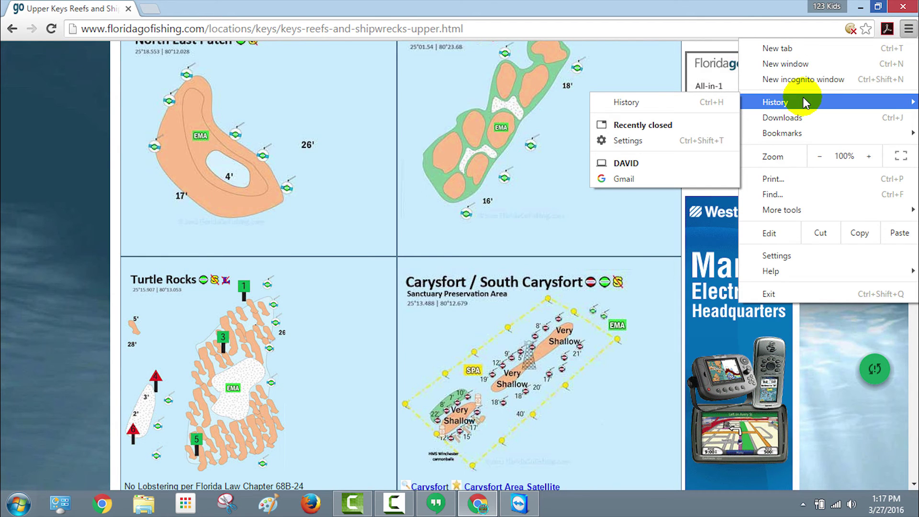
left_click(776, 255)
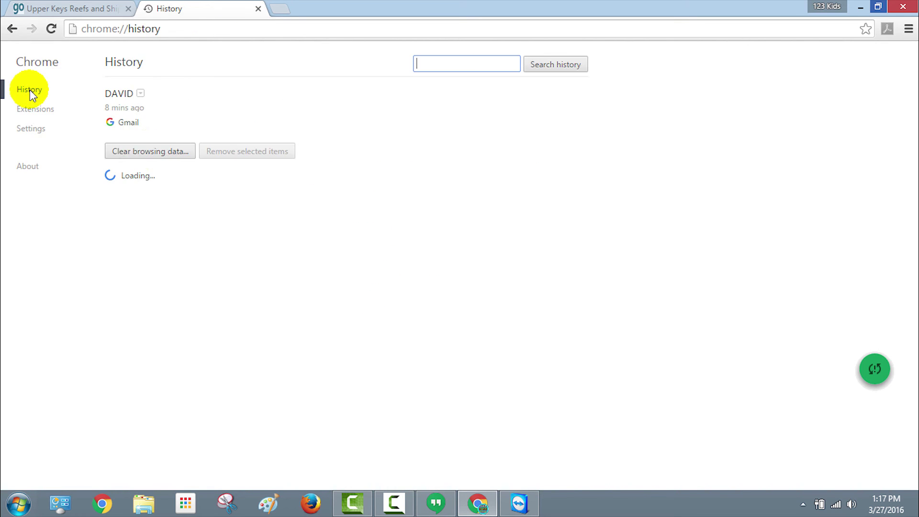
left_click(153, 151)
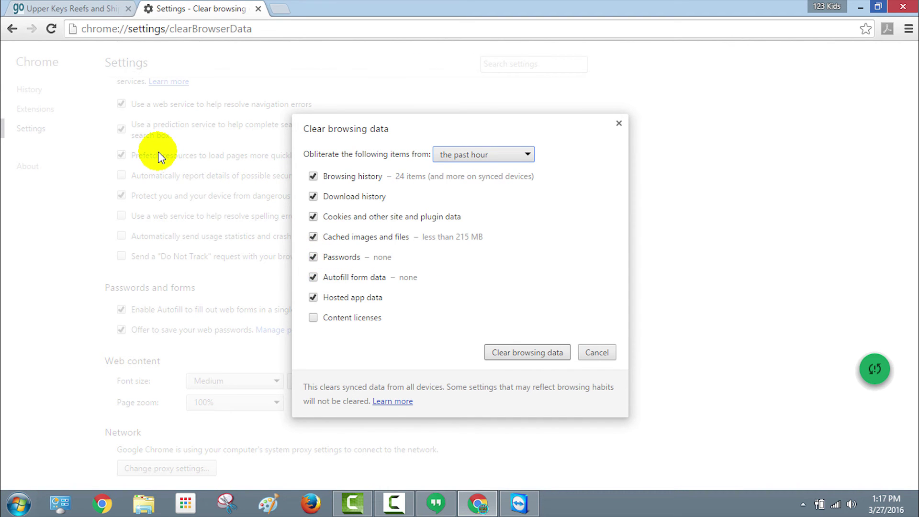
left_click(313, 257)
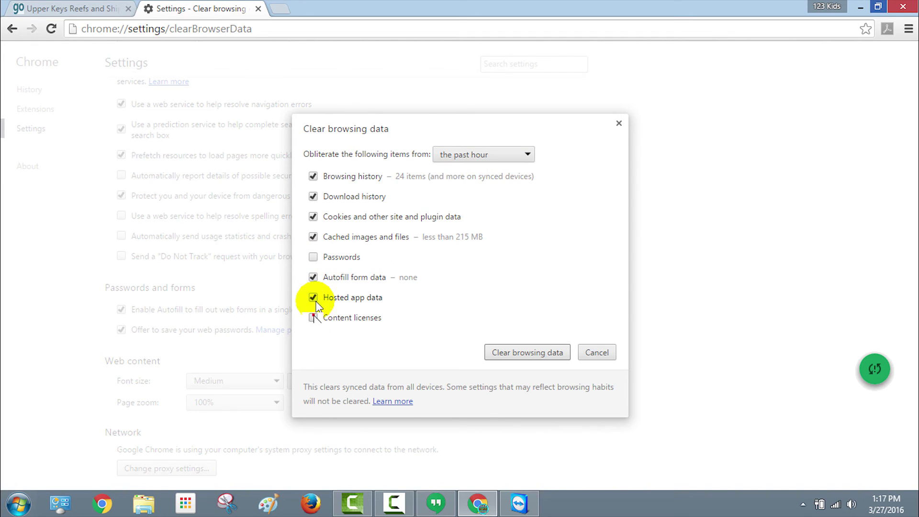
left_click(313, 317)
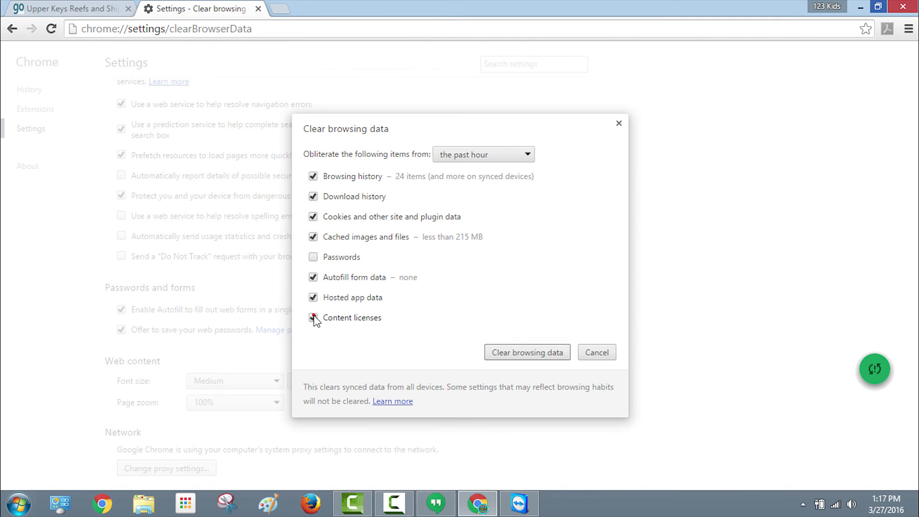
left_click(527, 155)
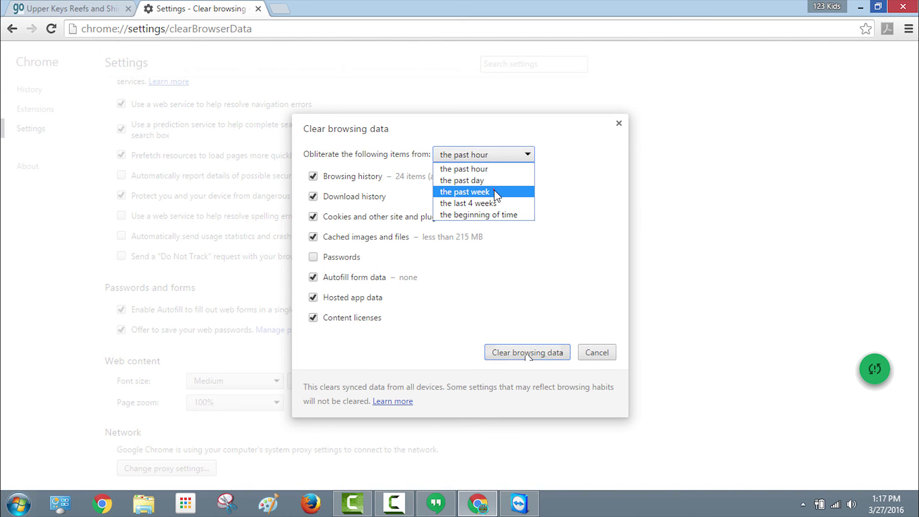
left_click(496, 196)
left_click(525, 353)
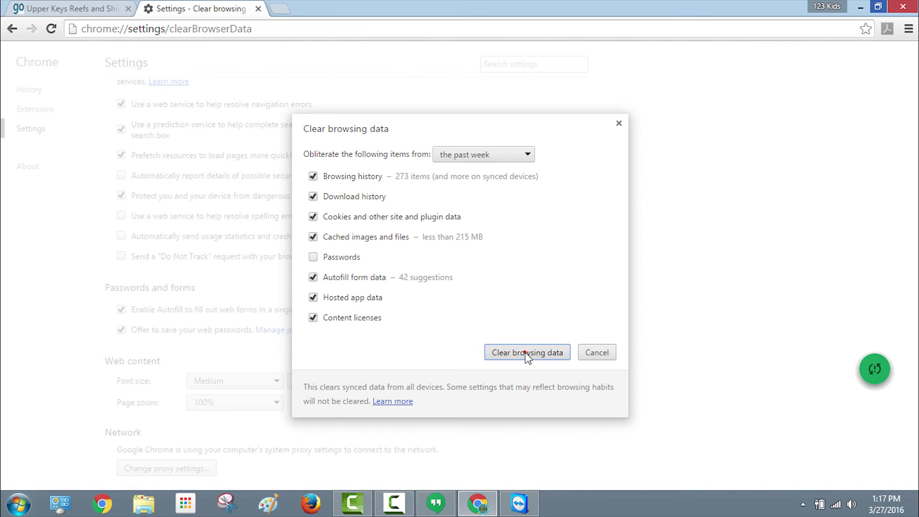
left_click(524, 353)
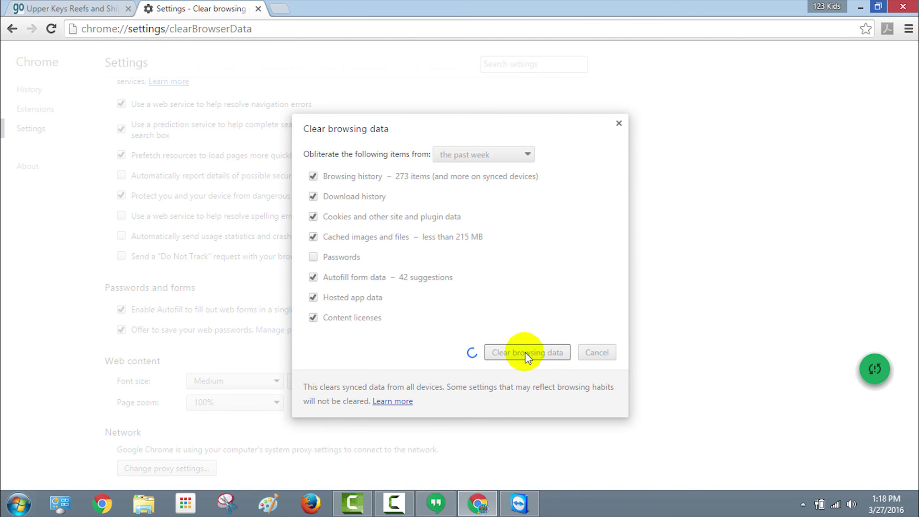
scroll(524, 352, "up", 10)
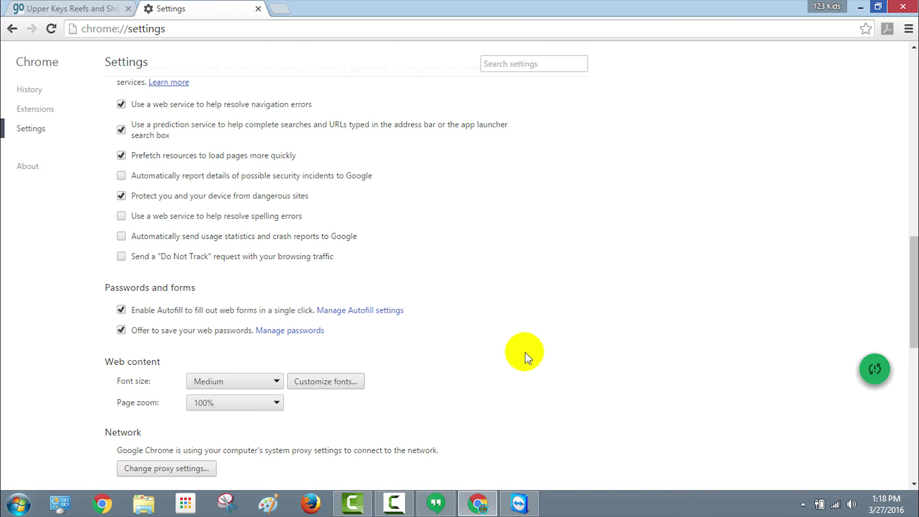
Close the Settings tab, leaving the Upper Keys Reefs page open.
scroll(525, 352, "up", 10)
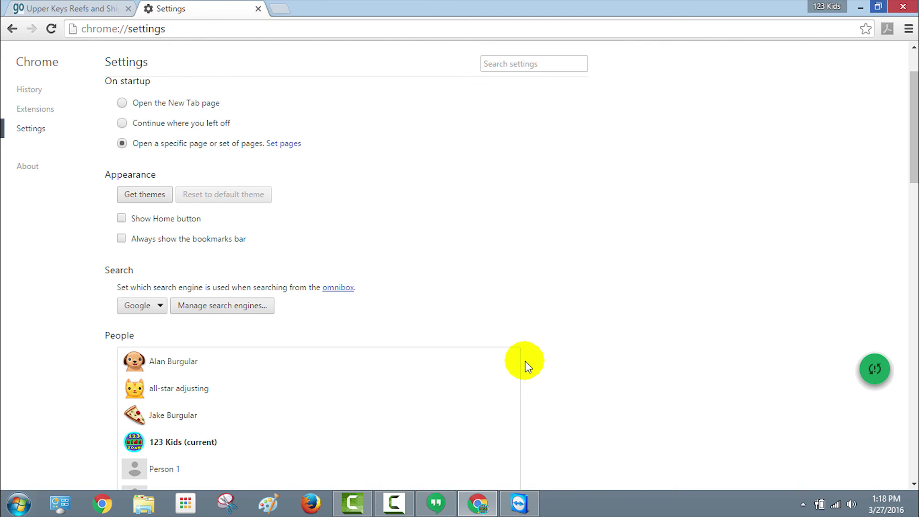
scroll(524, 361, "up", 2)
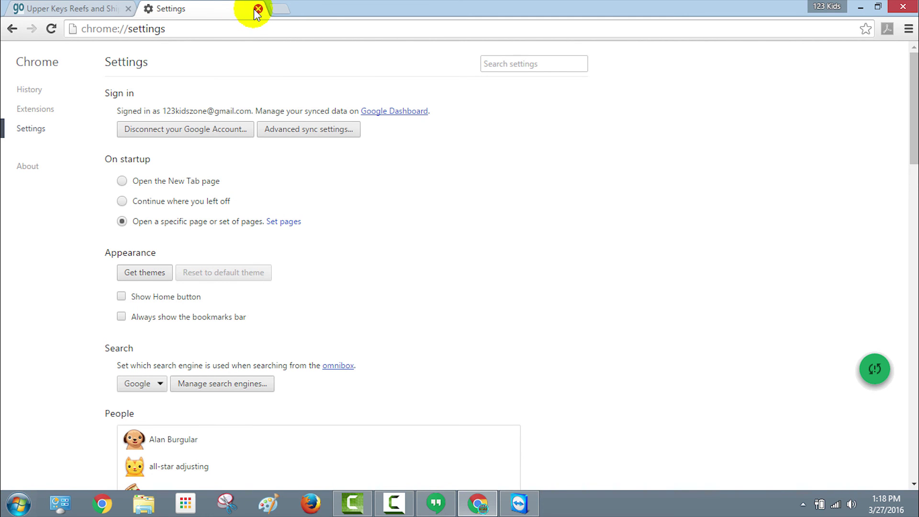
left_click(258, 8)
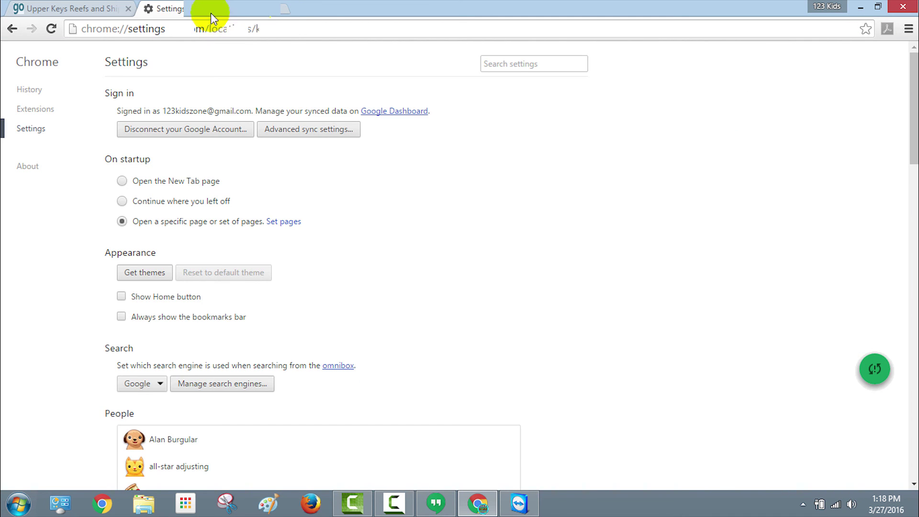